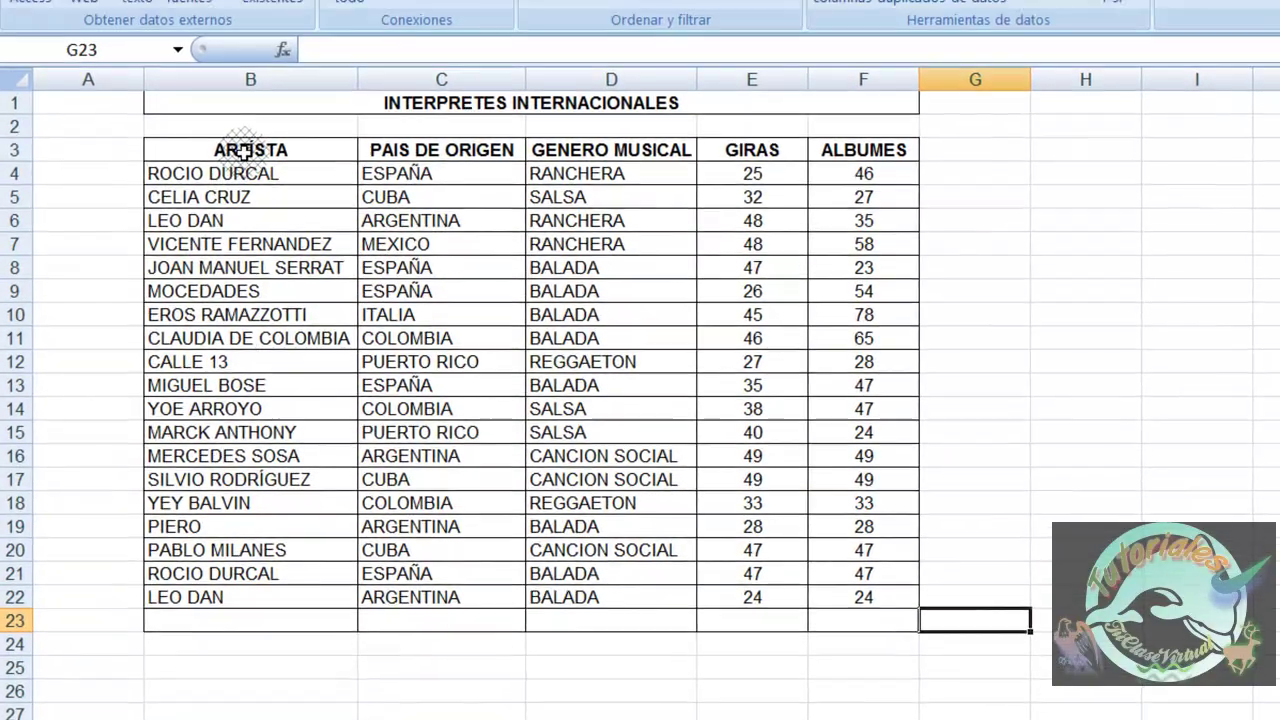
Step: Sort the table A to Z by ARTÍSTA, then undo that sort
left_click(252, 91)
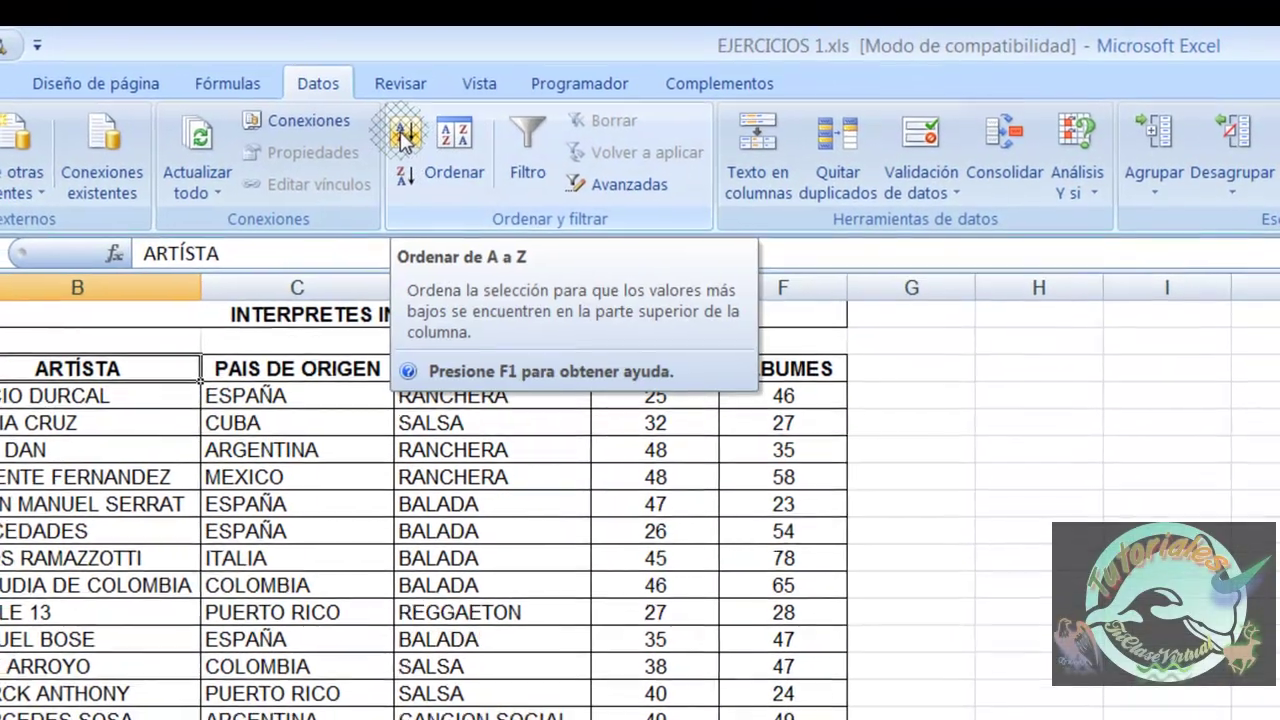
left_click(399, 145)
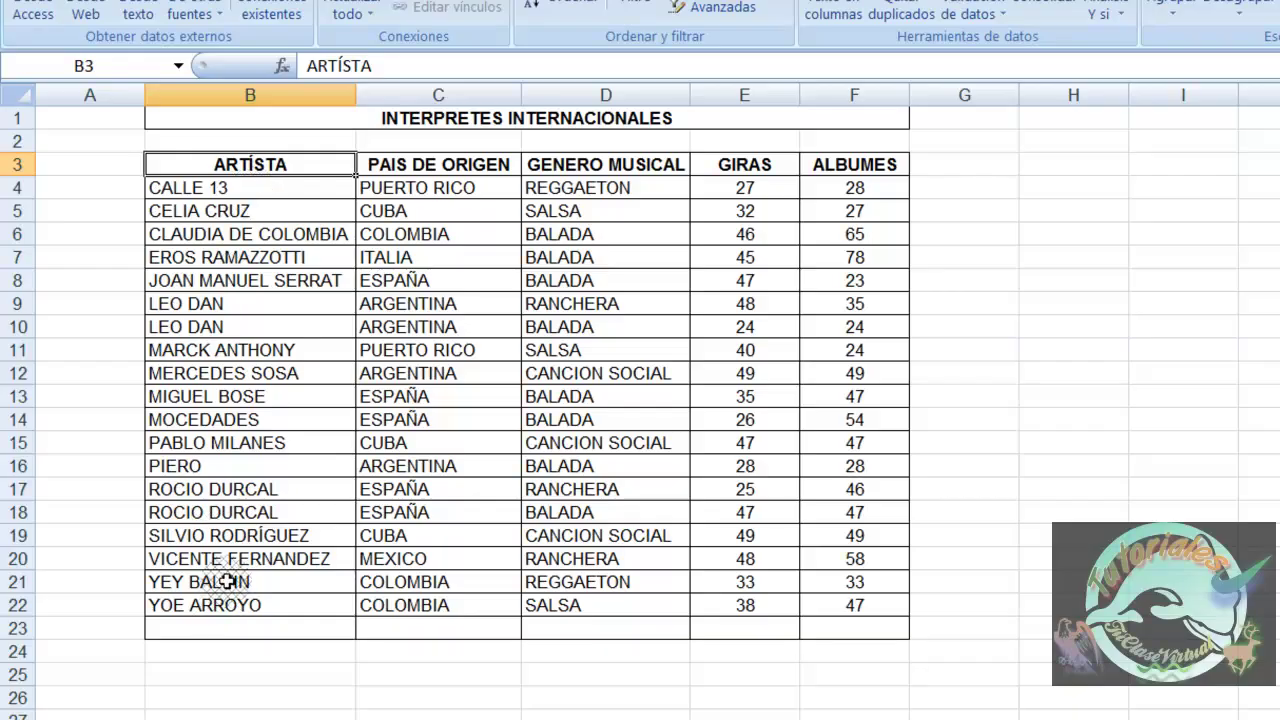
key("ctrl+z")
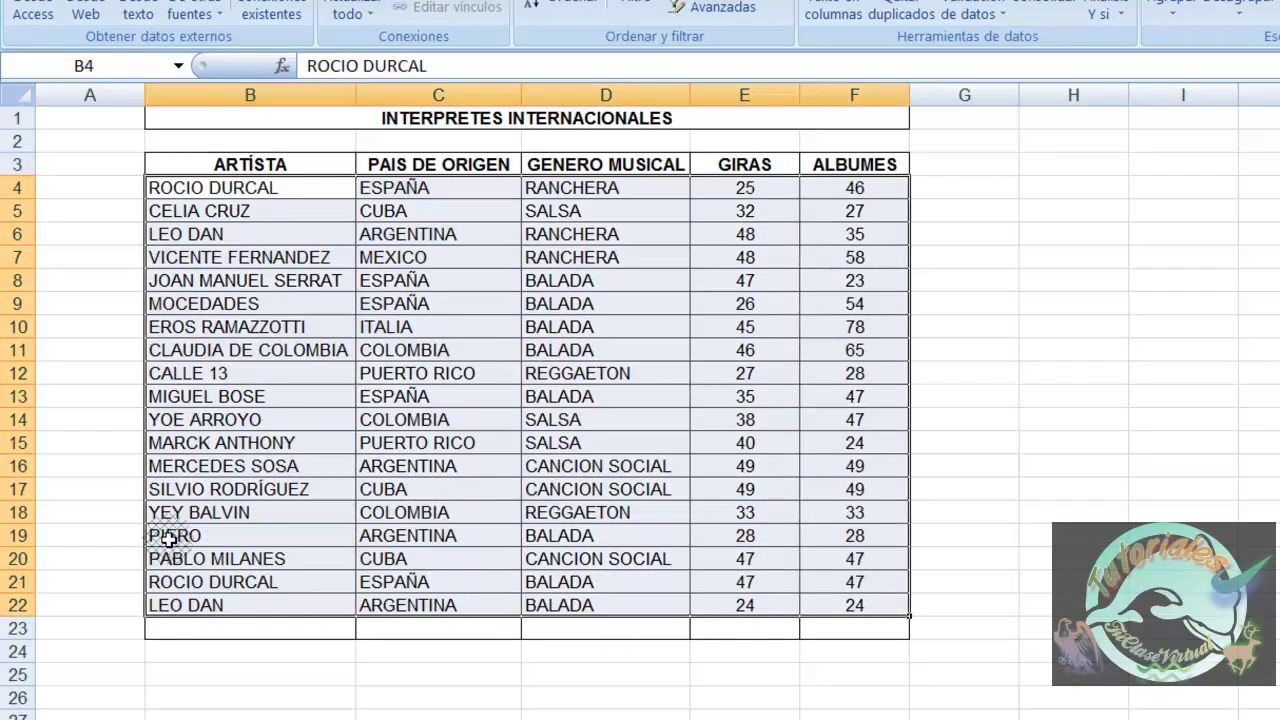
left_click(990, 373)
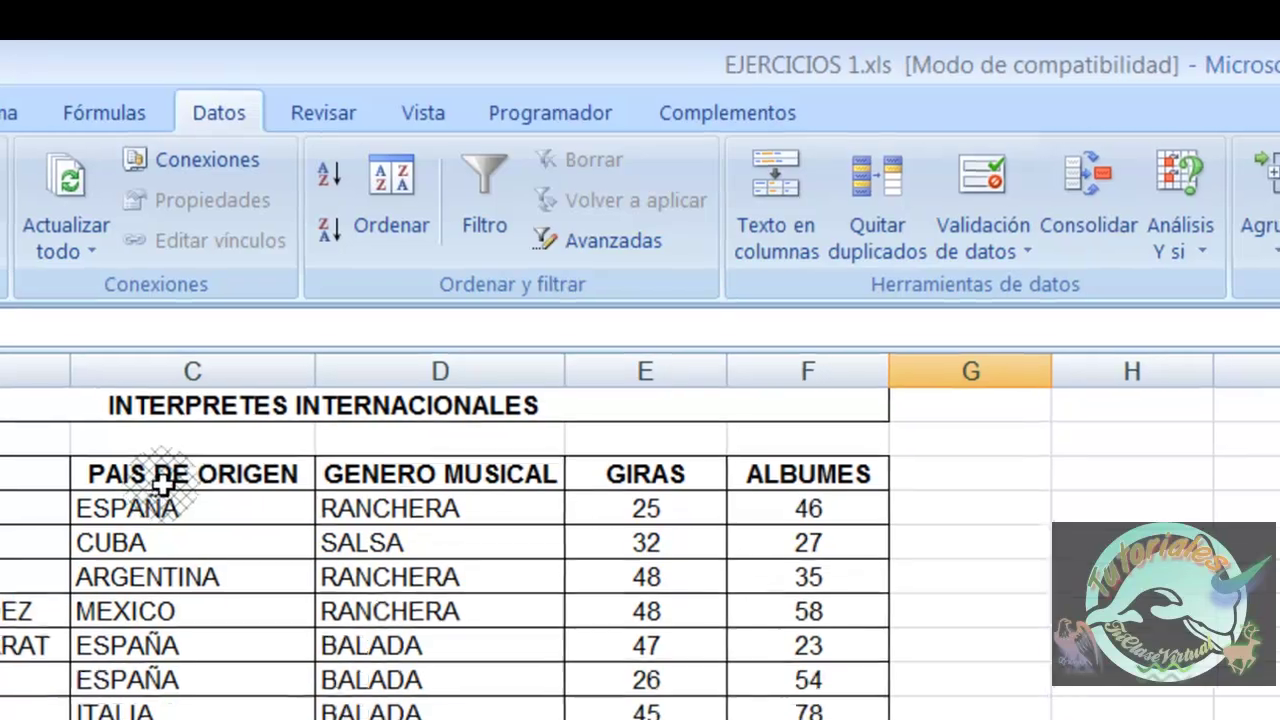
Step: Bring up the Ordenar dialog, narrowed and placed over the sheet, with the Ordenar por list expanded
left_click(163, 483)
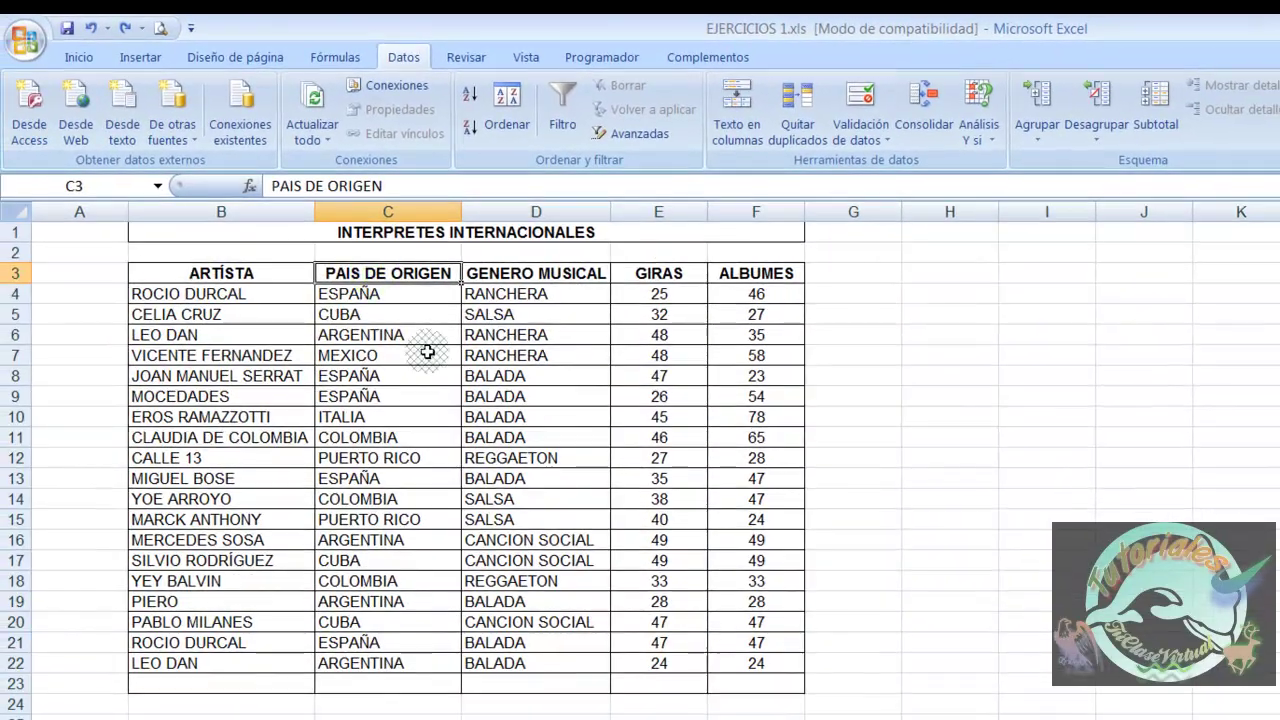
left_click(507, 108)
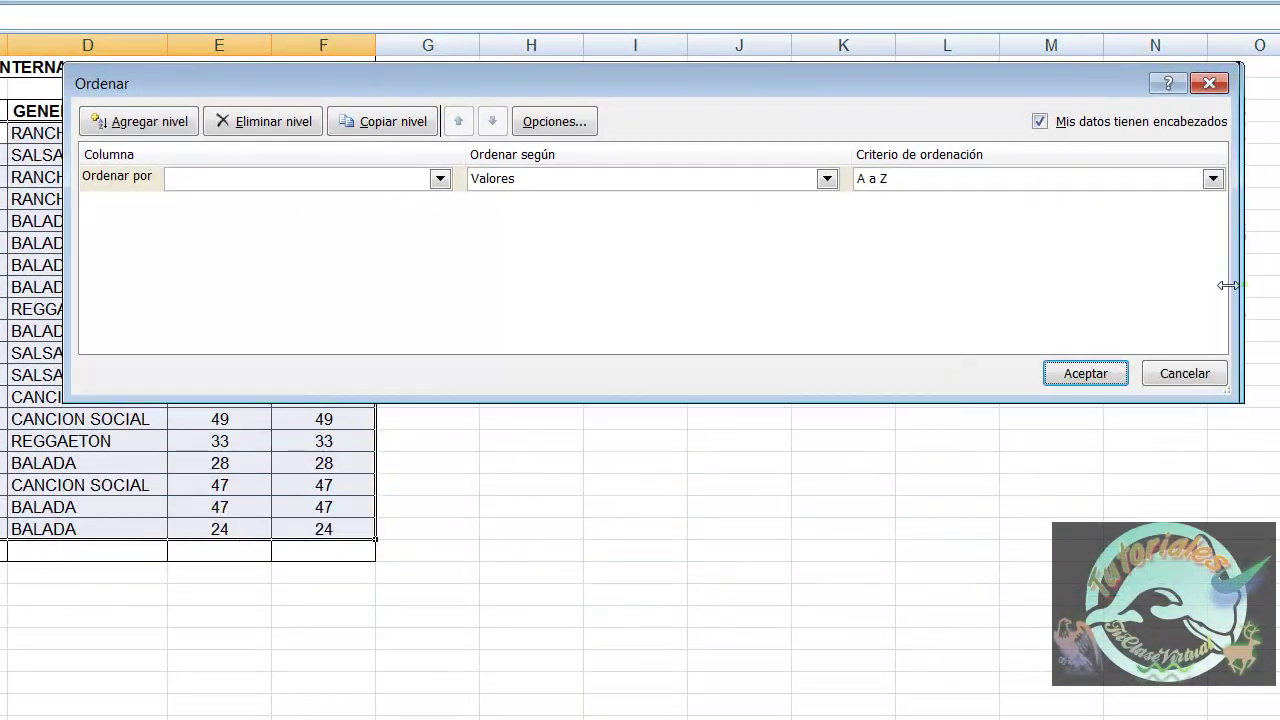
left_click_drag(1246, 284, 820, 284)
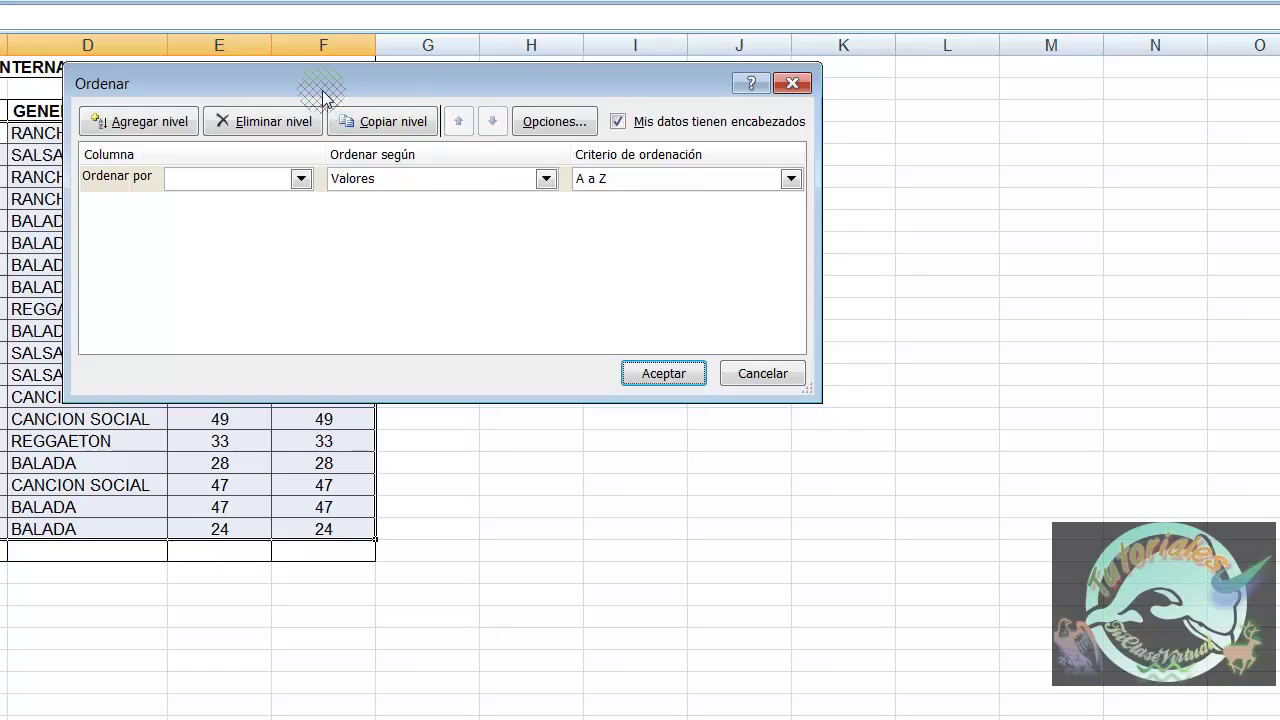
left_click_drag(322, 97, 341, 261)
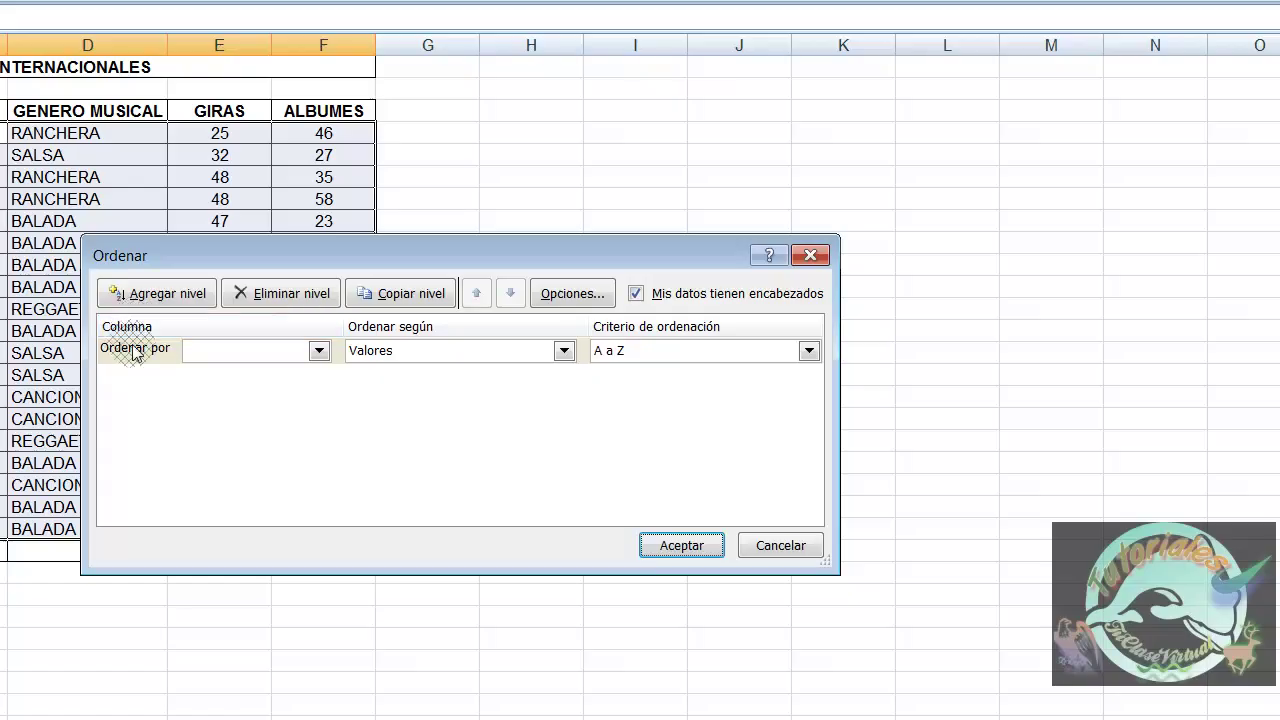
left_click(218, 135)
left_click(199, 368)
left_click(318, 352)
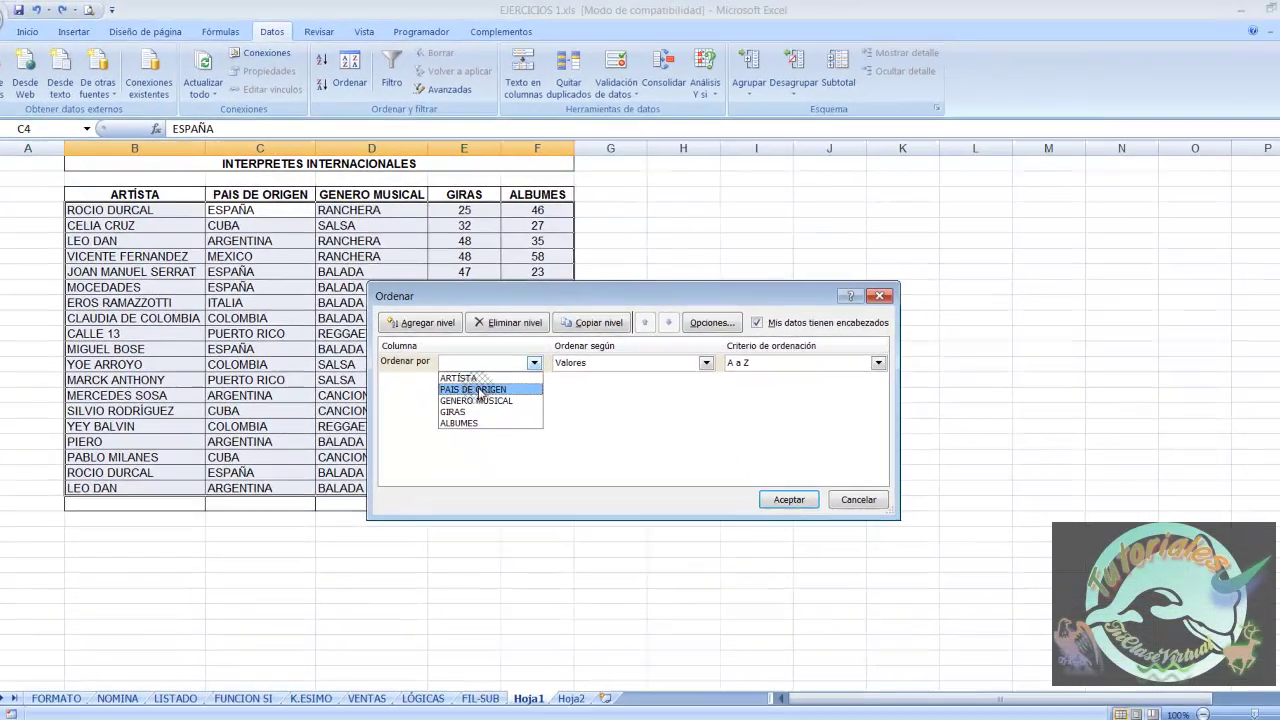
Step: Sort by PAIS DE ORIGEN A to Z, then by GIRAS smallest to largest
left_click(708, 474)
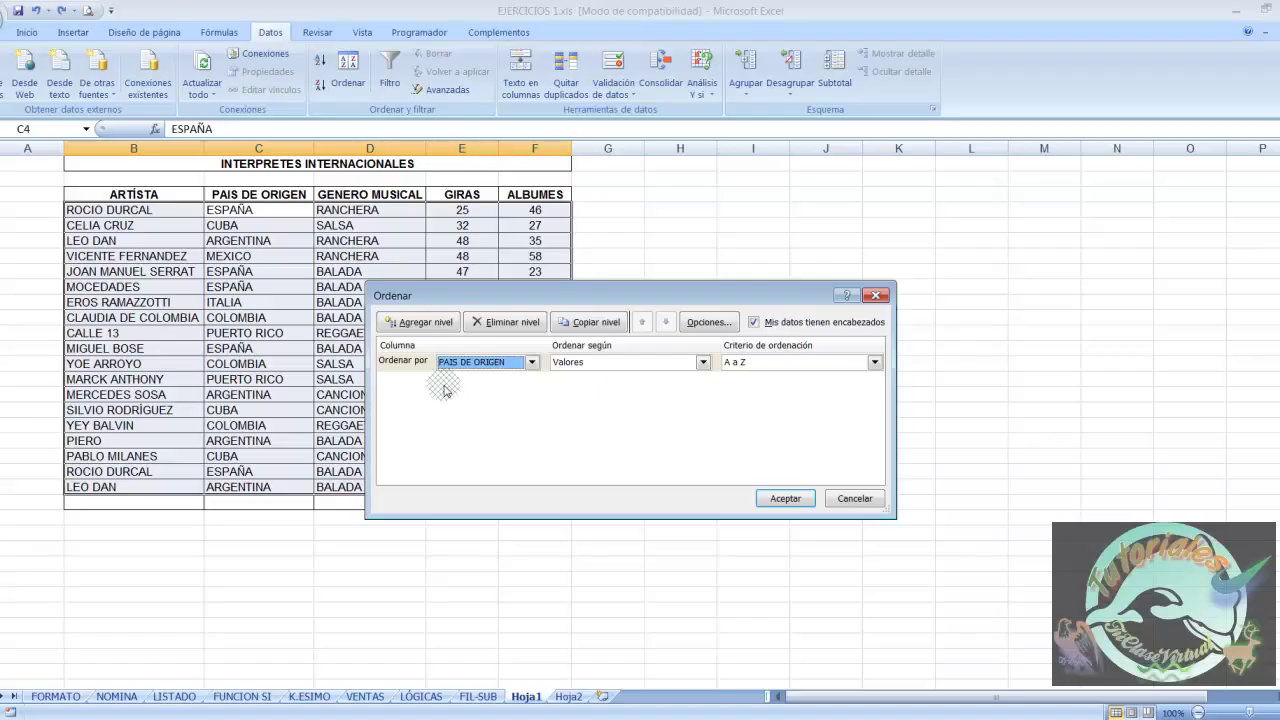
left_click(420, 324)
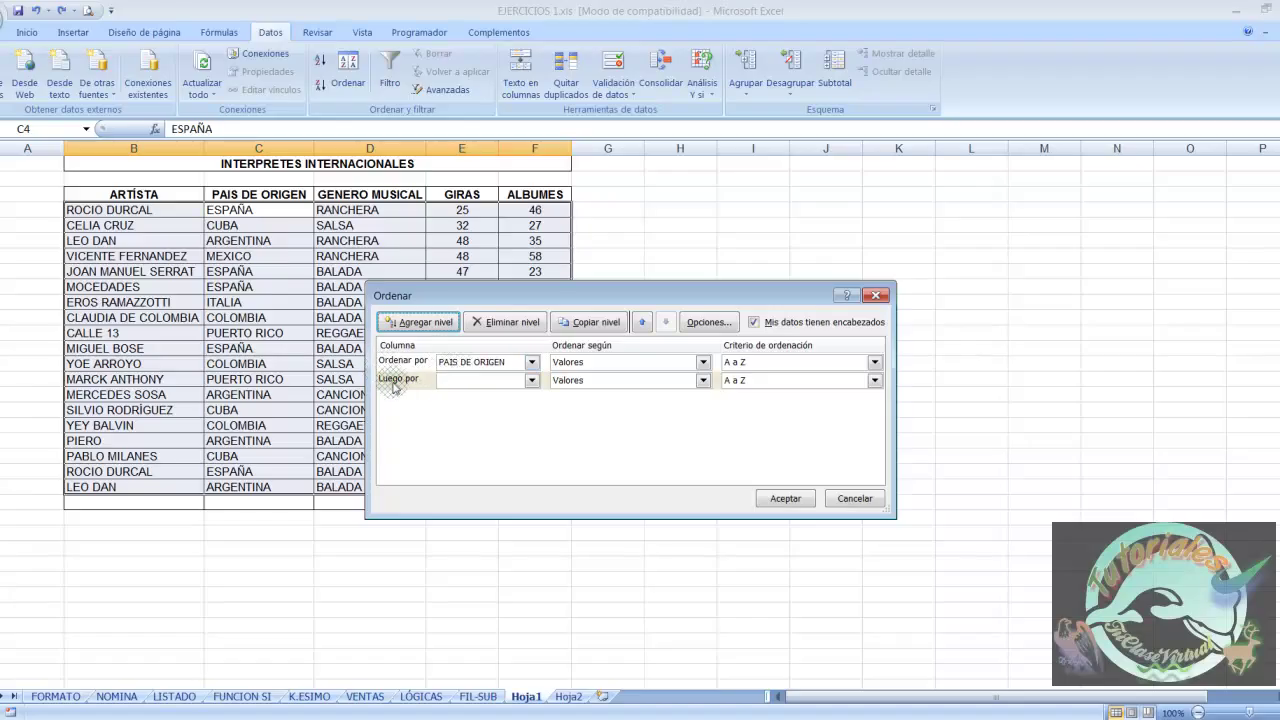
left_click(531, 381)
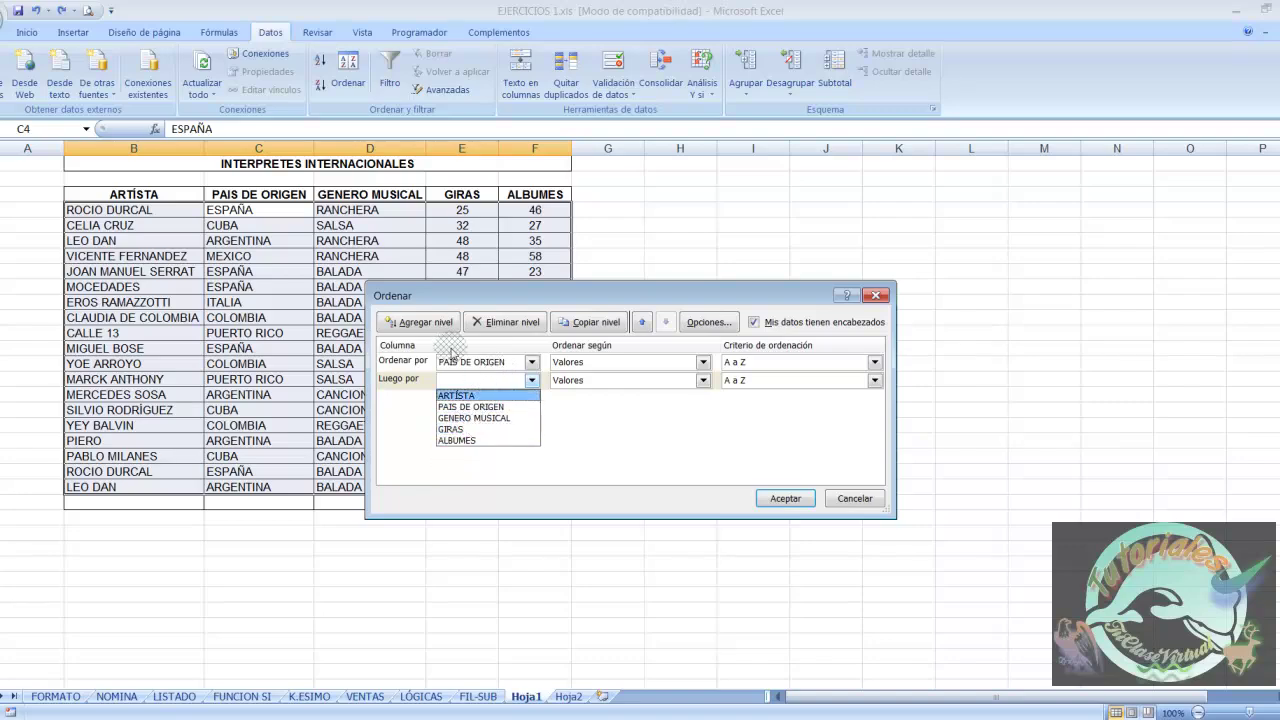
left_click(452, 430)
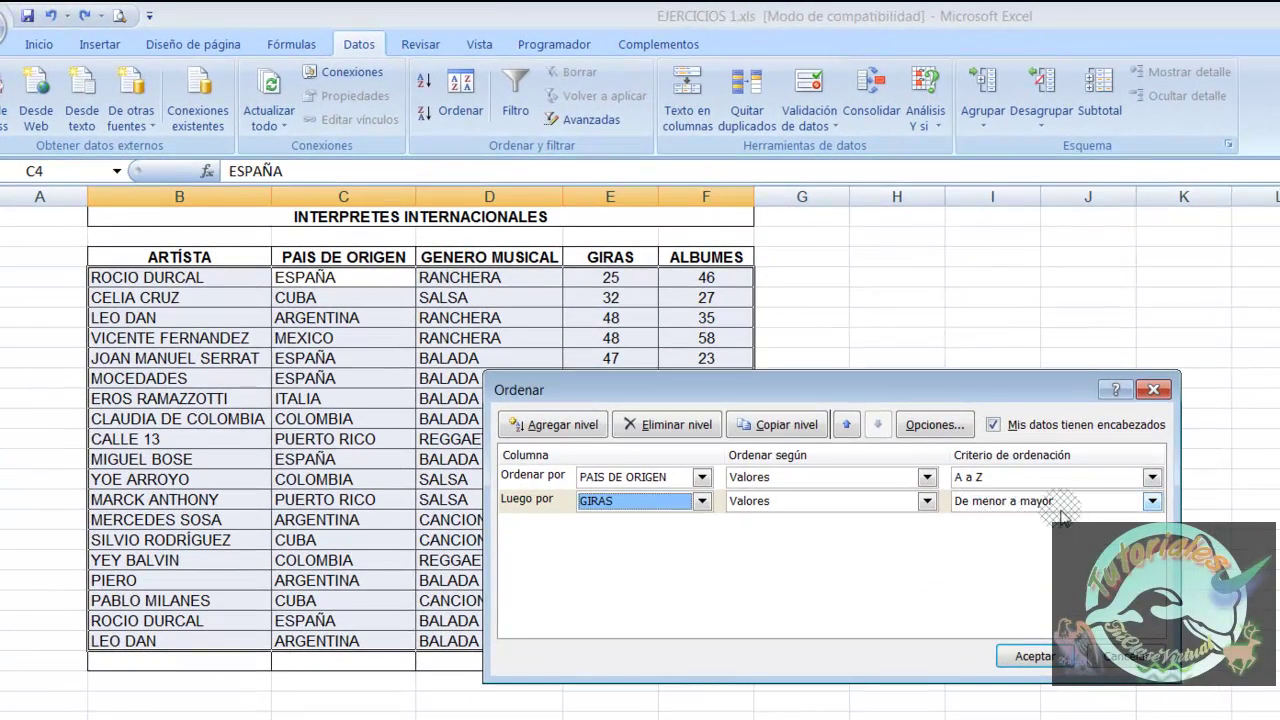
left_click(1152, 502)
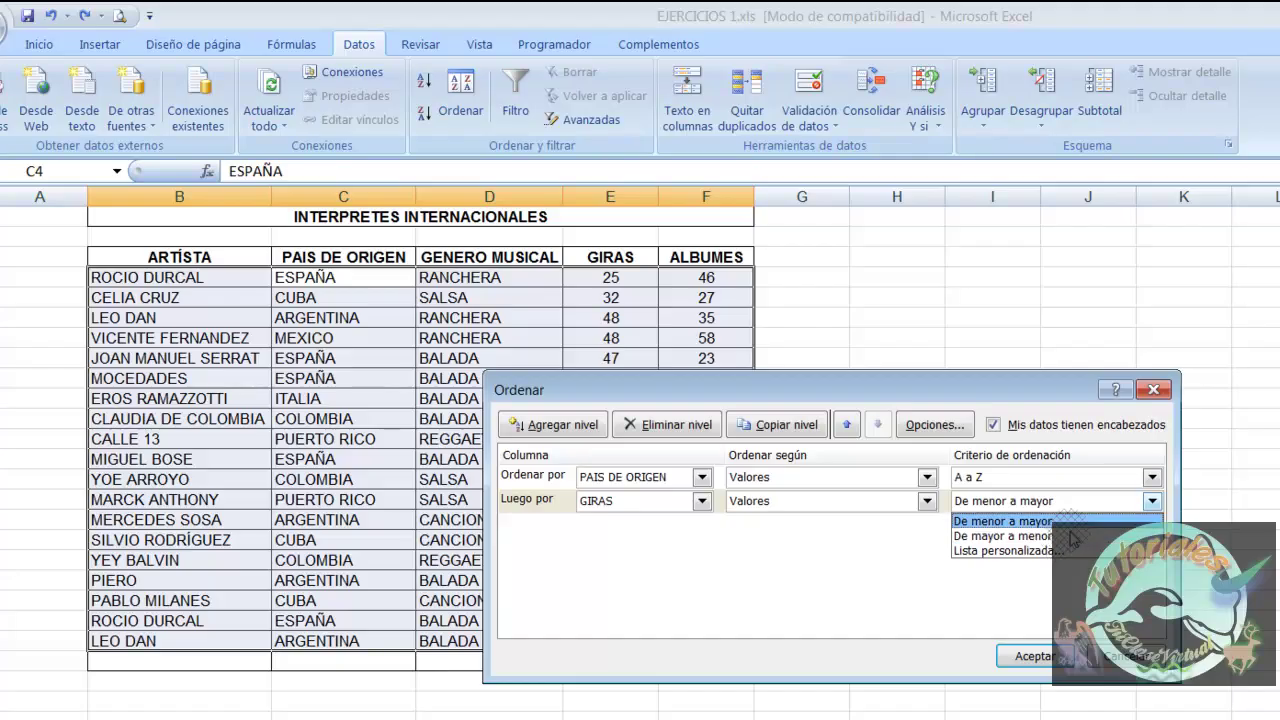
left_click(1153, 503)
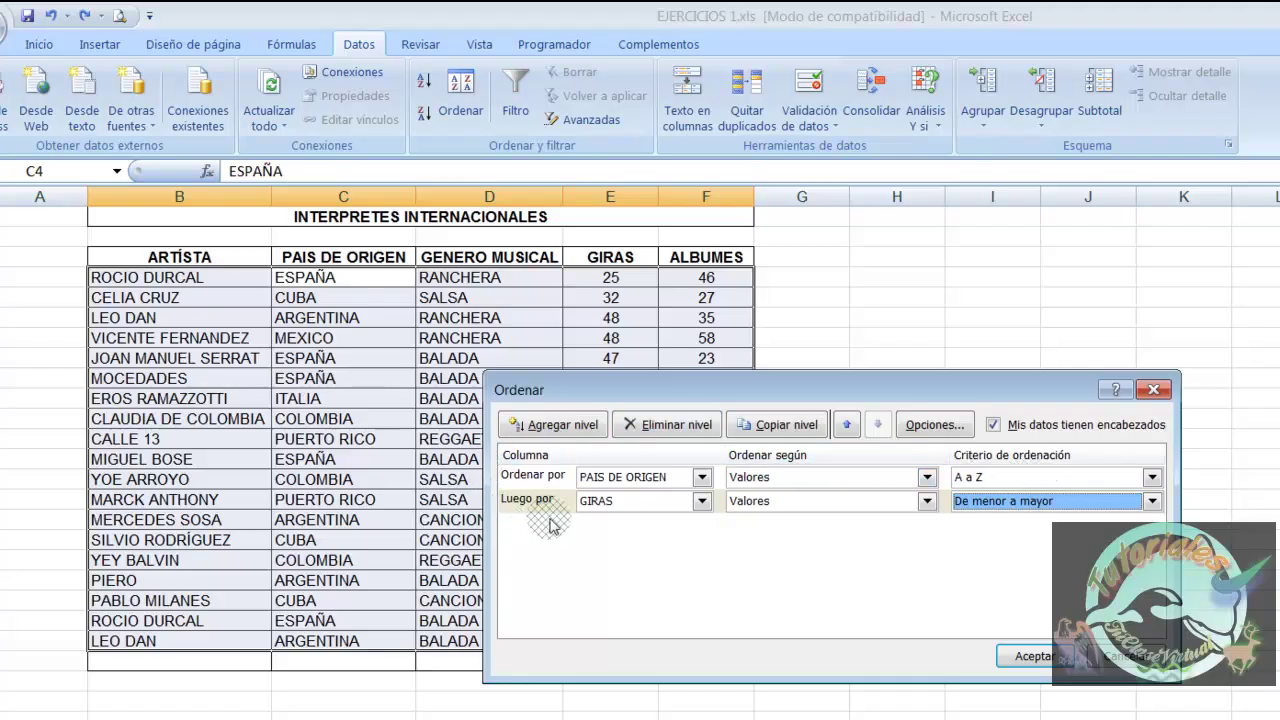
left_click(520, 502)
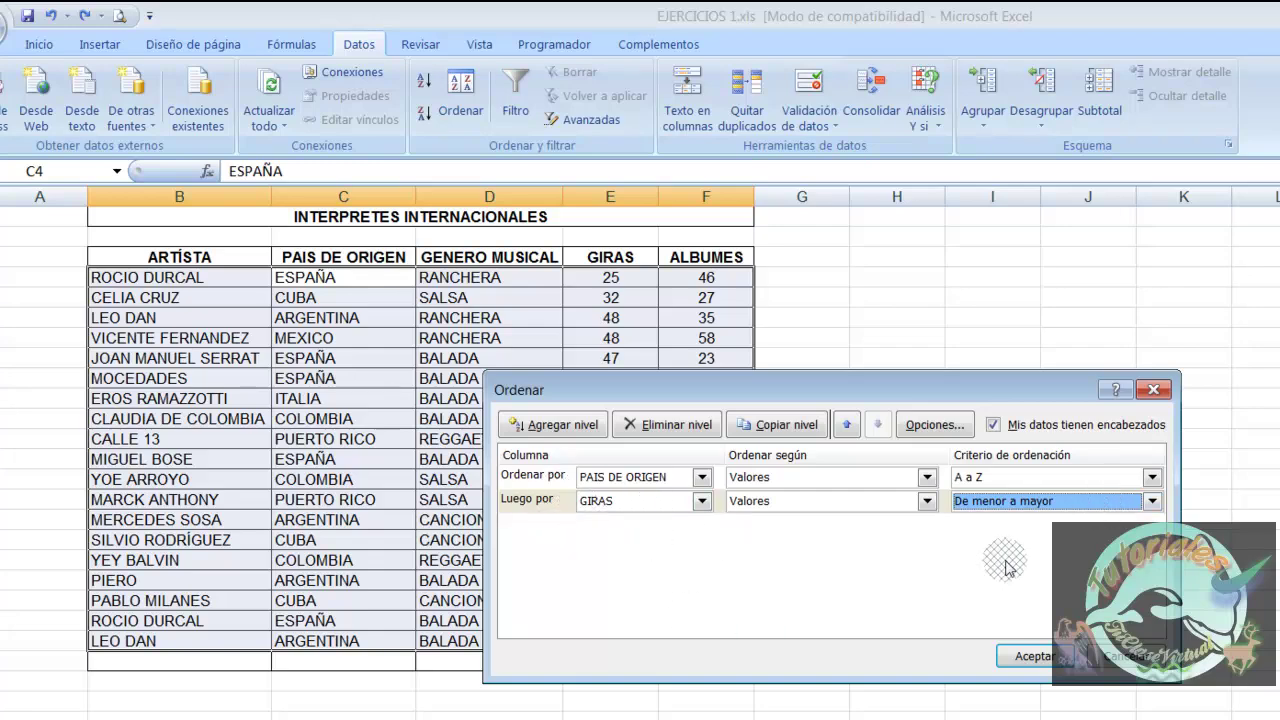
left_click(1035, 658)
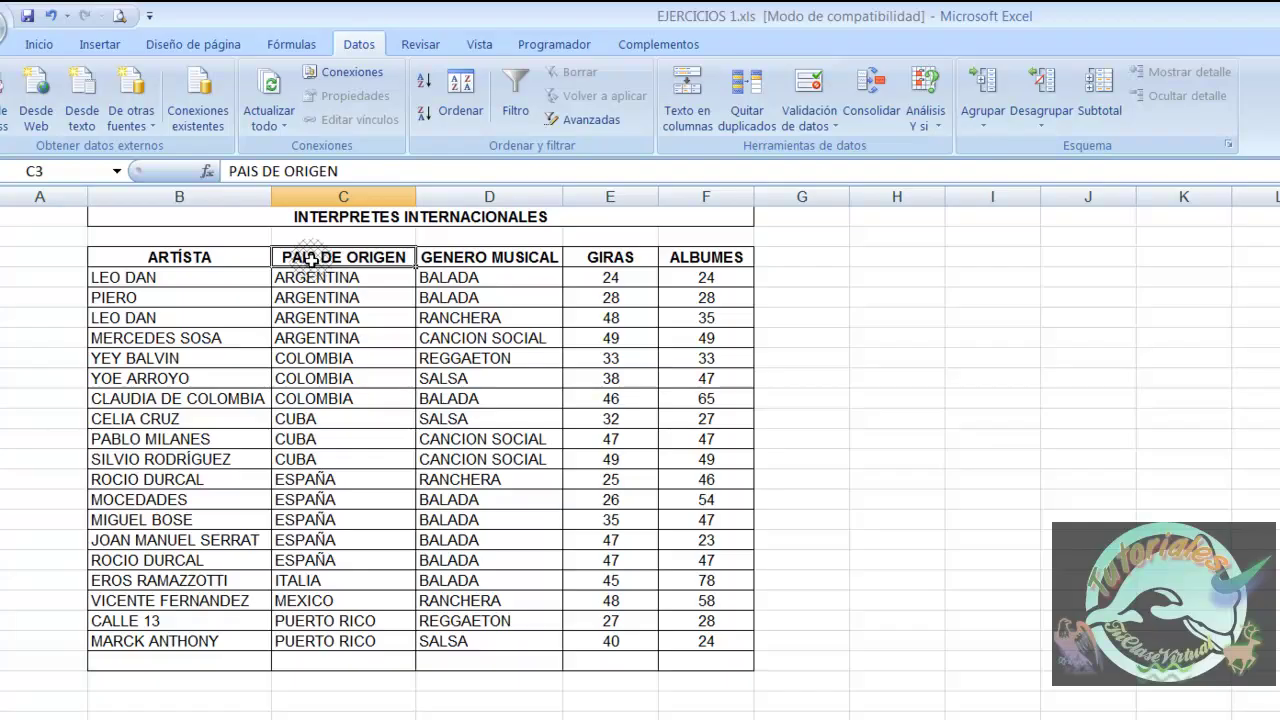
Step: Reopen the sort settings and delete the GIRAS sort level
left_click(445, 100)
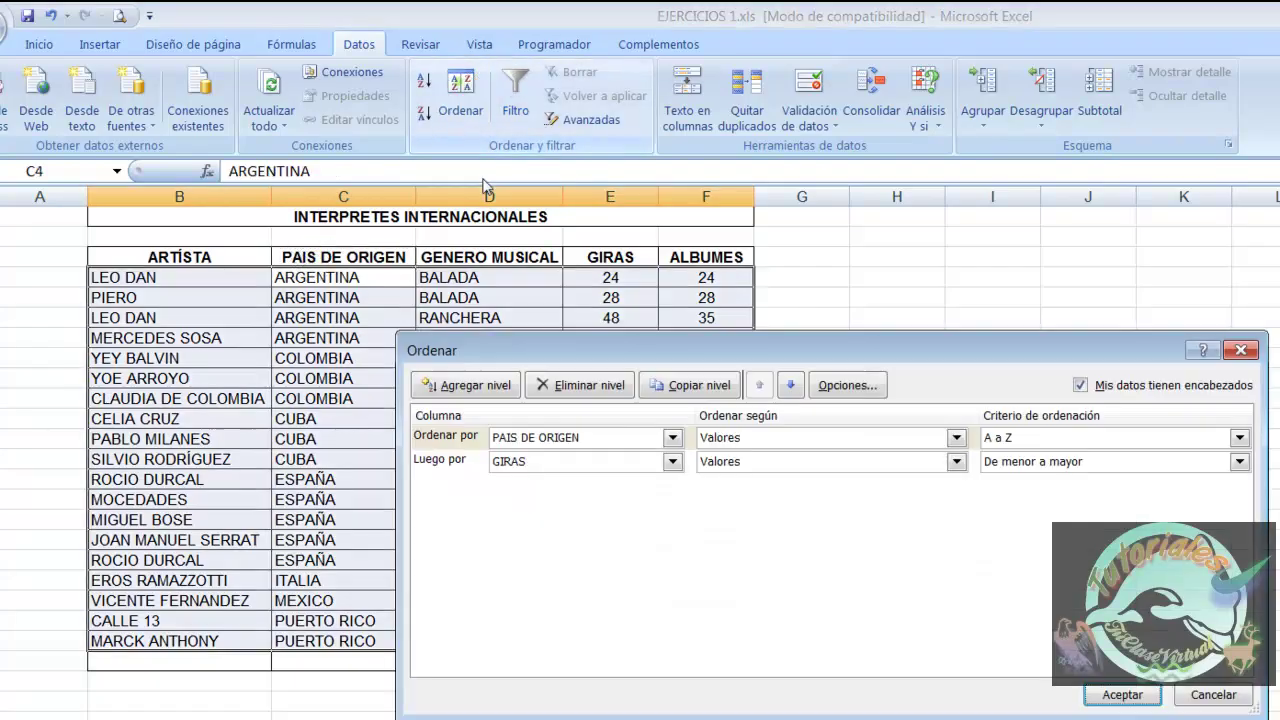
left_click_drag(797, 333, 832, 316)
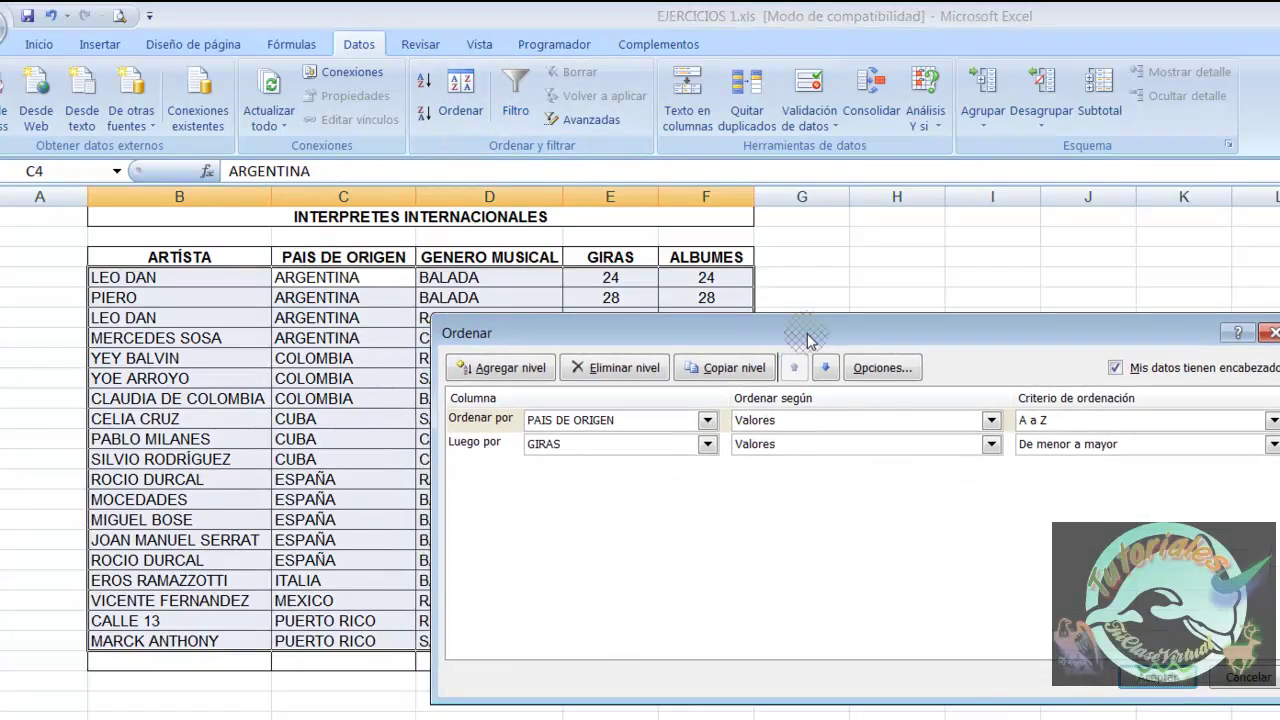
left_click(475, 448)
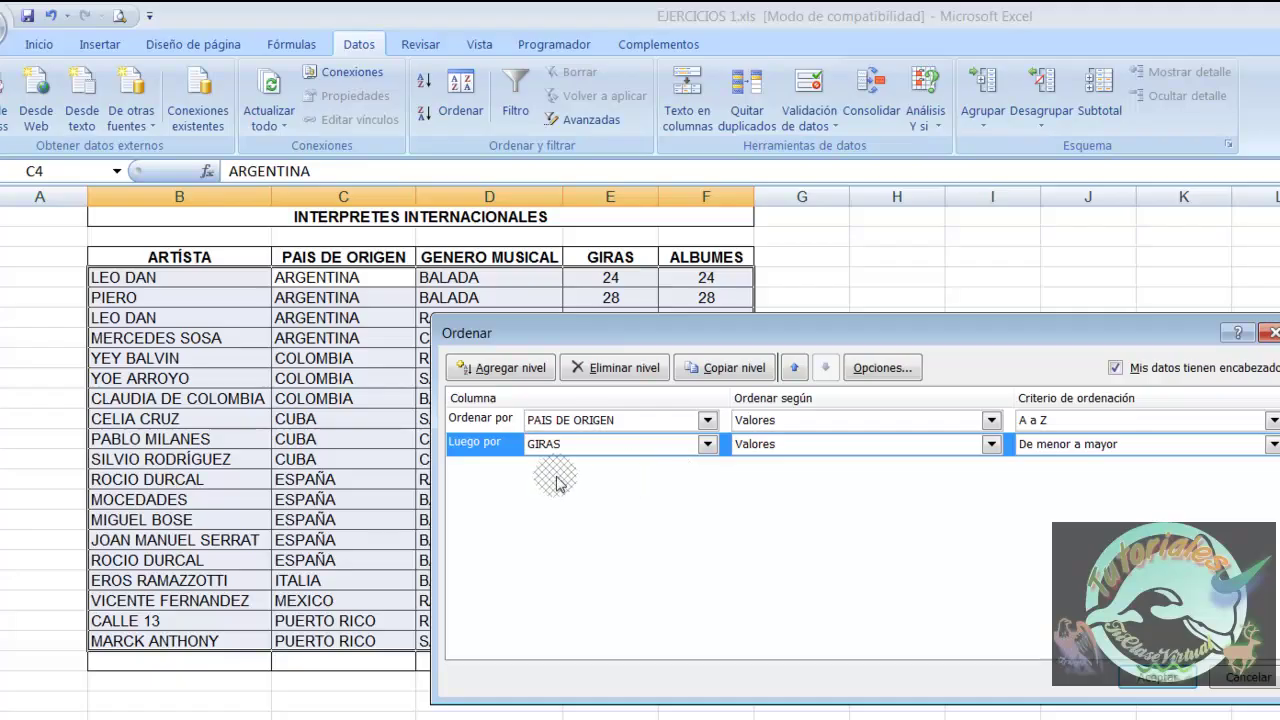
left_click(628, 372)
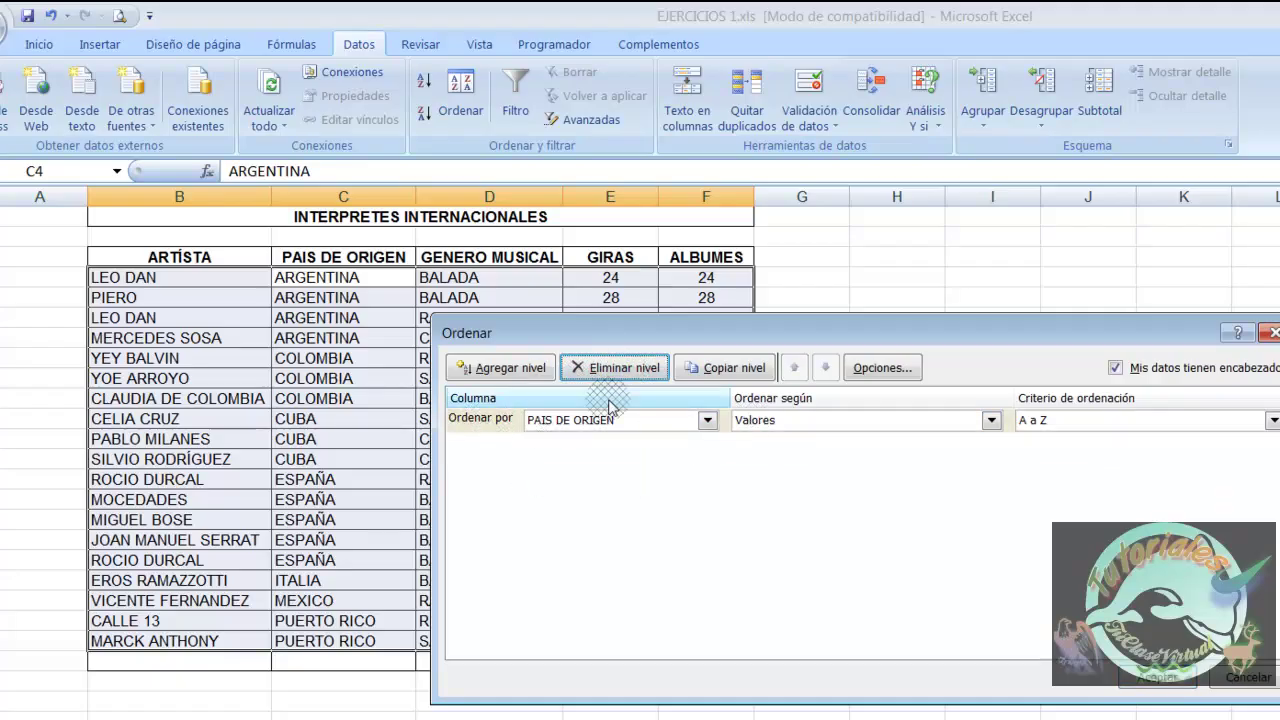
Step: Add a second level sorting ALBUMES from largest to smallest and apply the sort
left_click(497, 367)
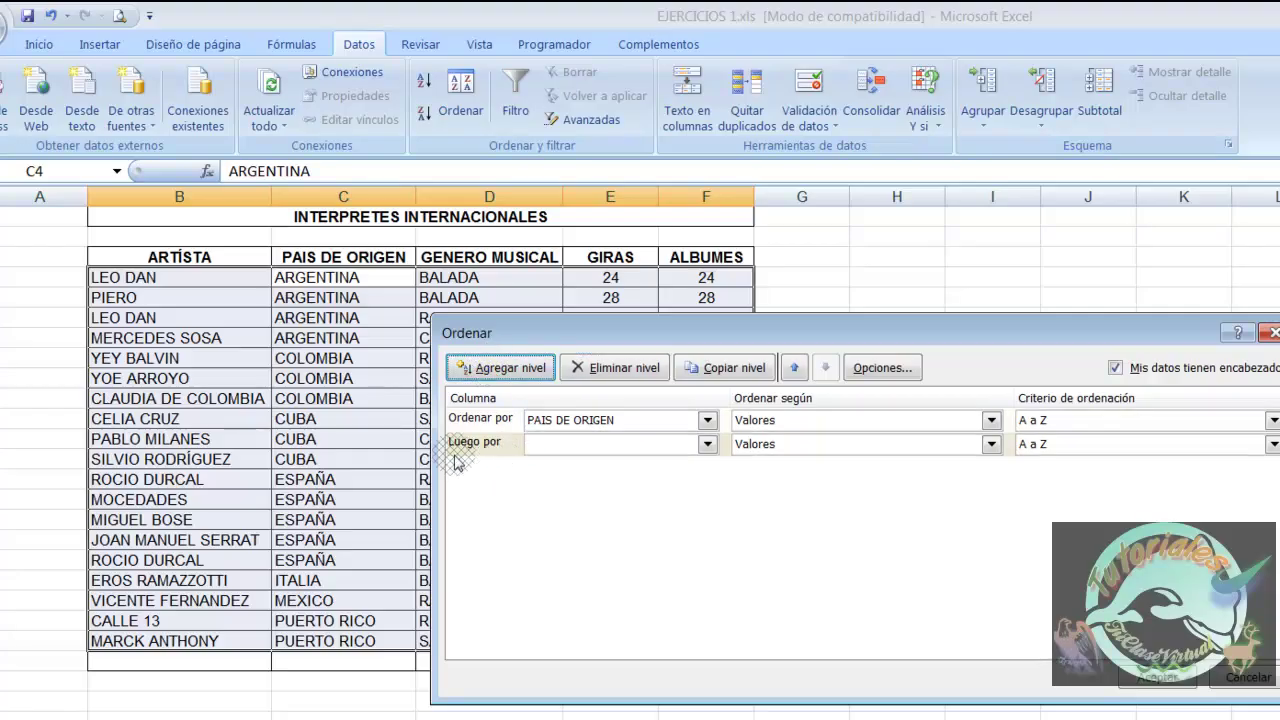
left_click(707, 444)
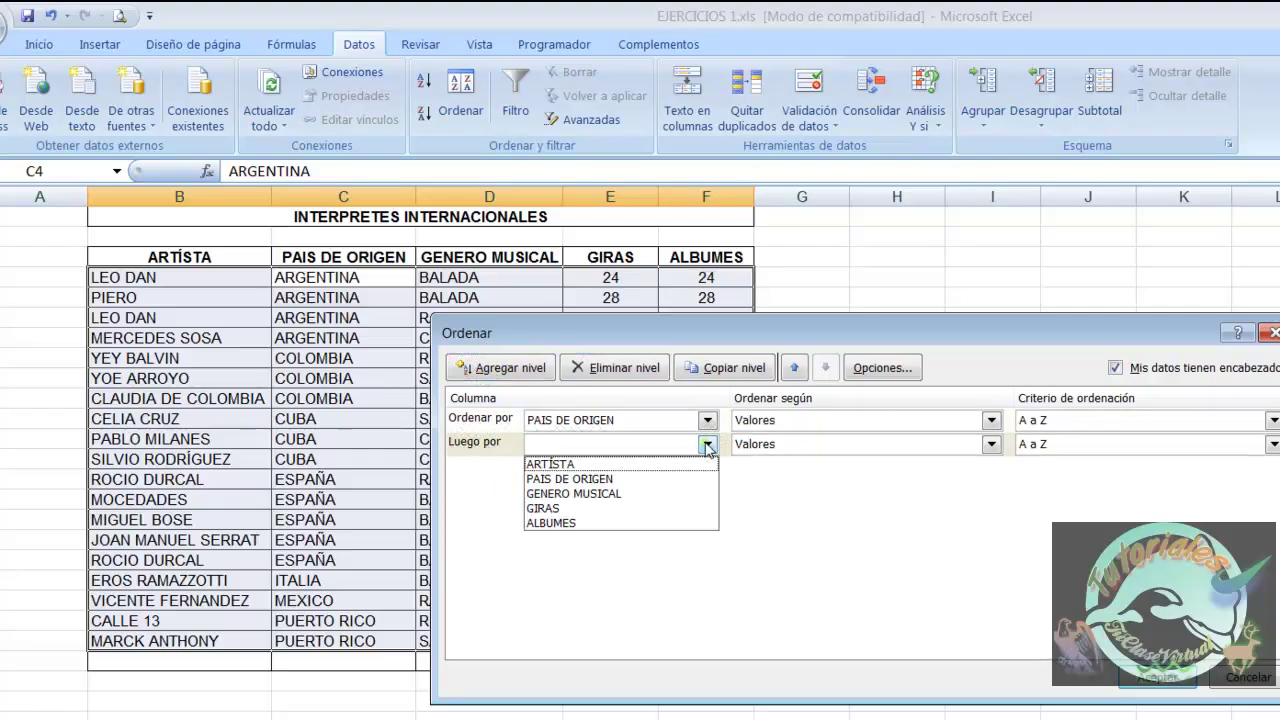
left_click(549, 523)
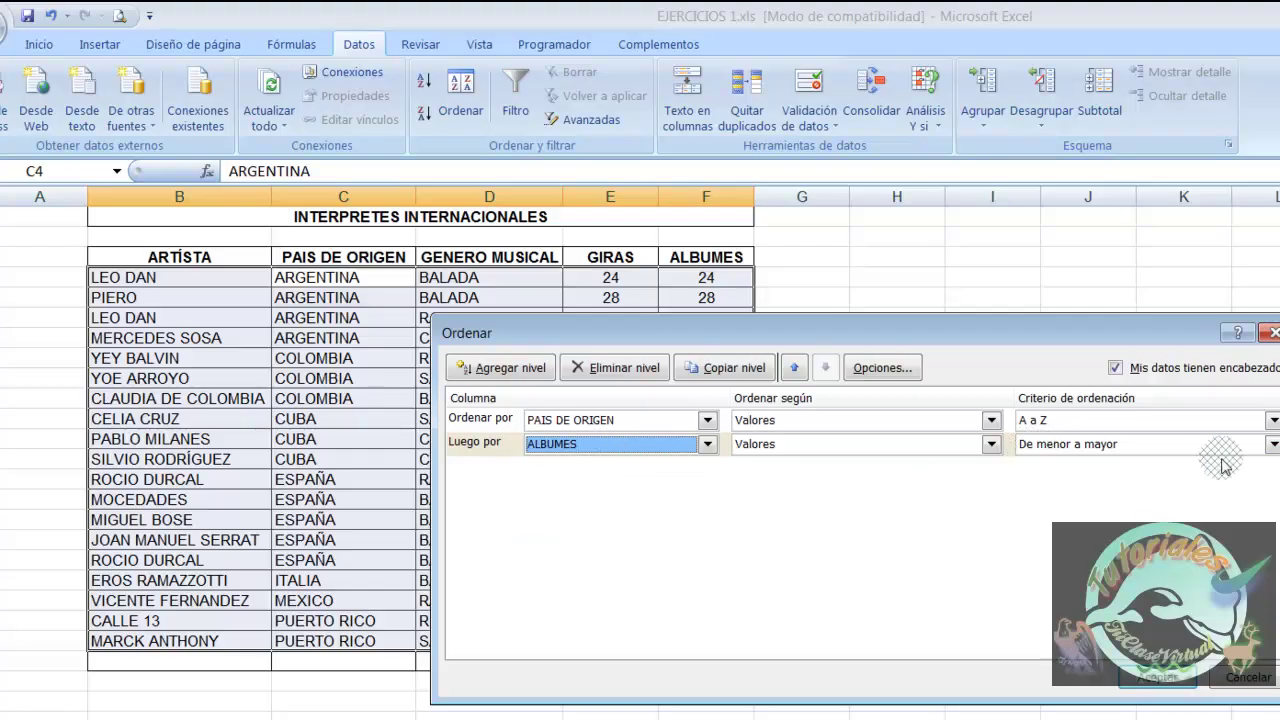
left_click(1272, 445)
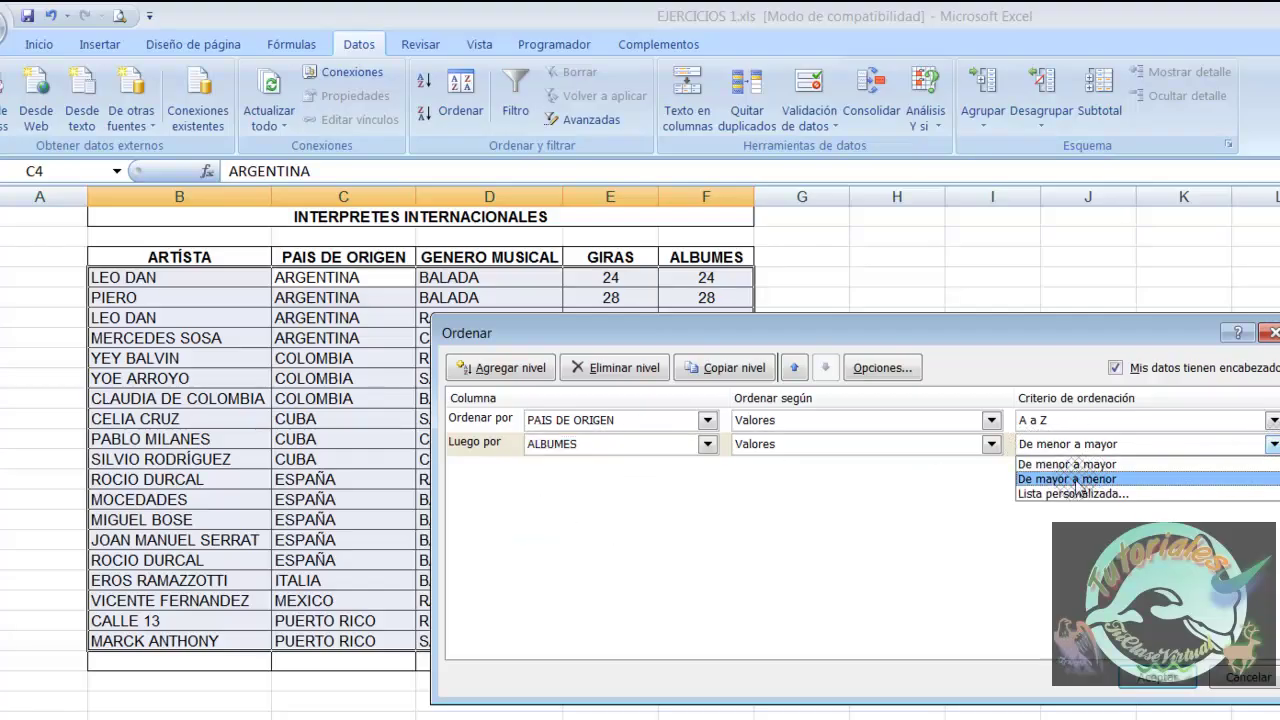
left_click(1055, 480)
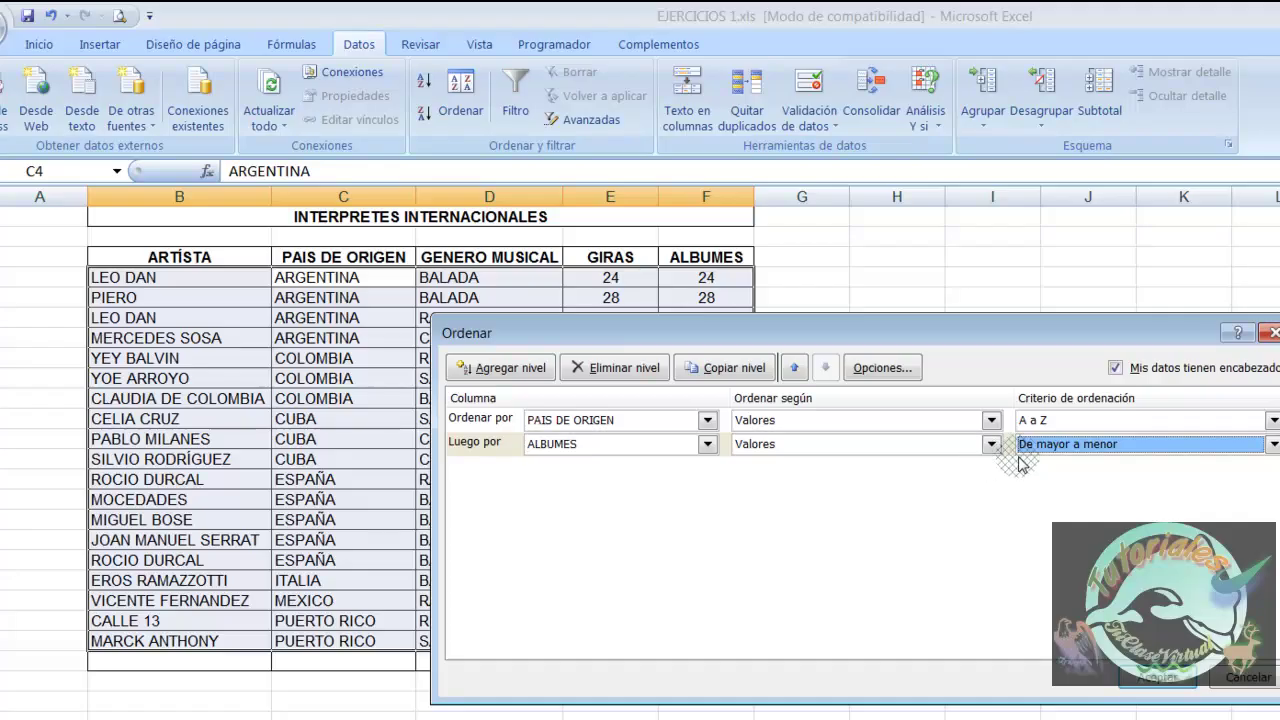
left_click(1157, 679)
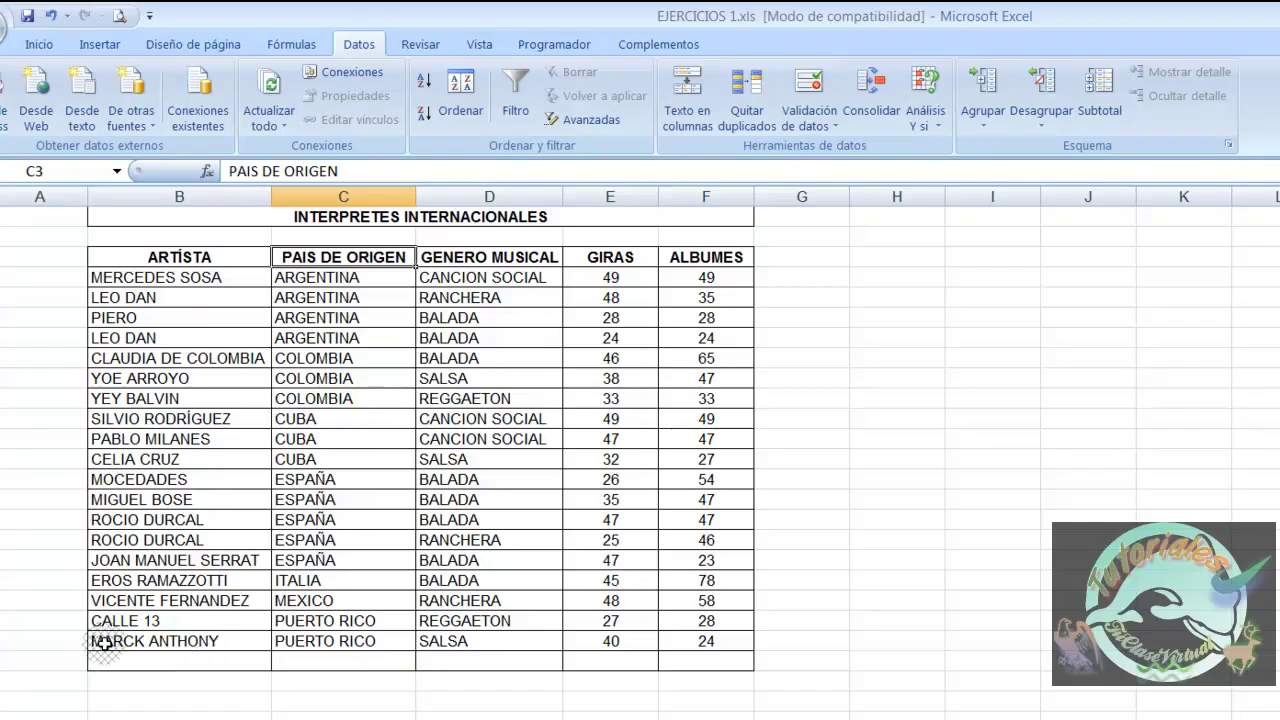
left_click(173, 258)
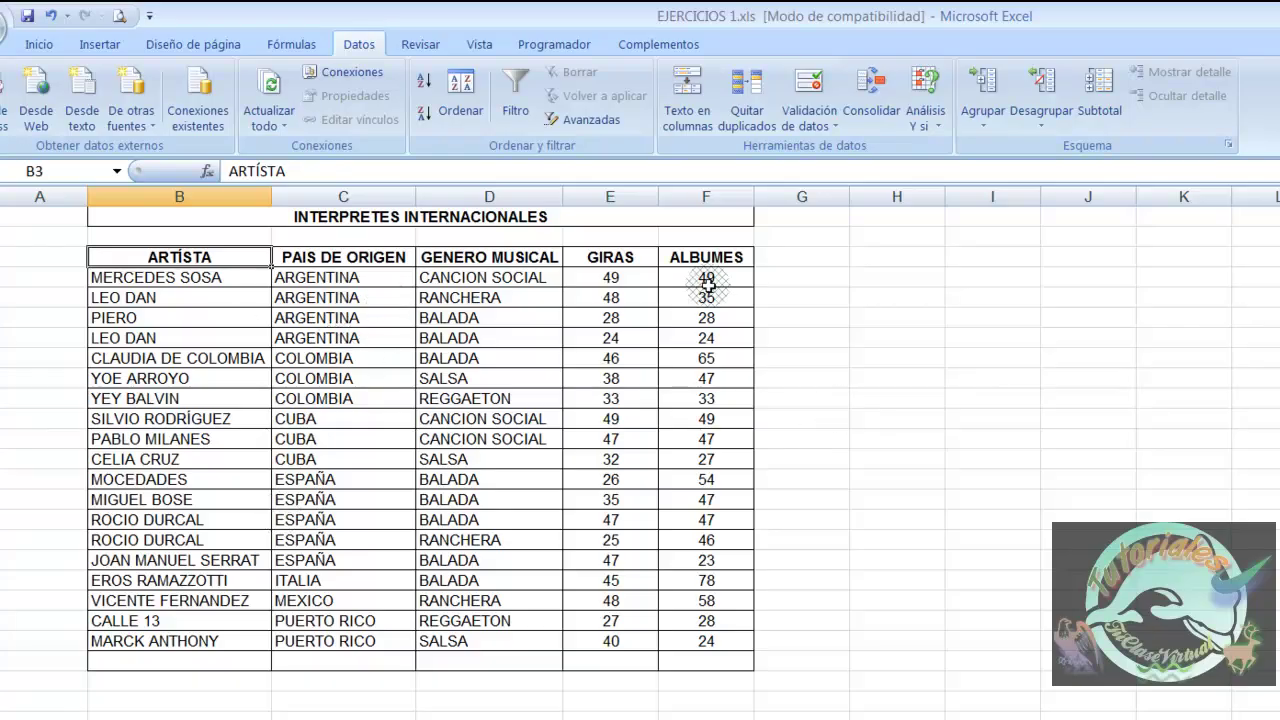
left_click(897, 357)
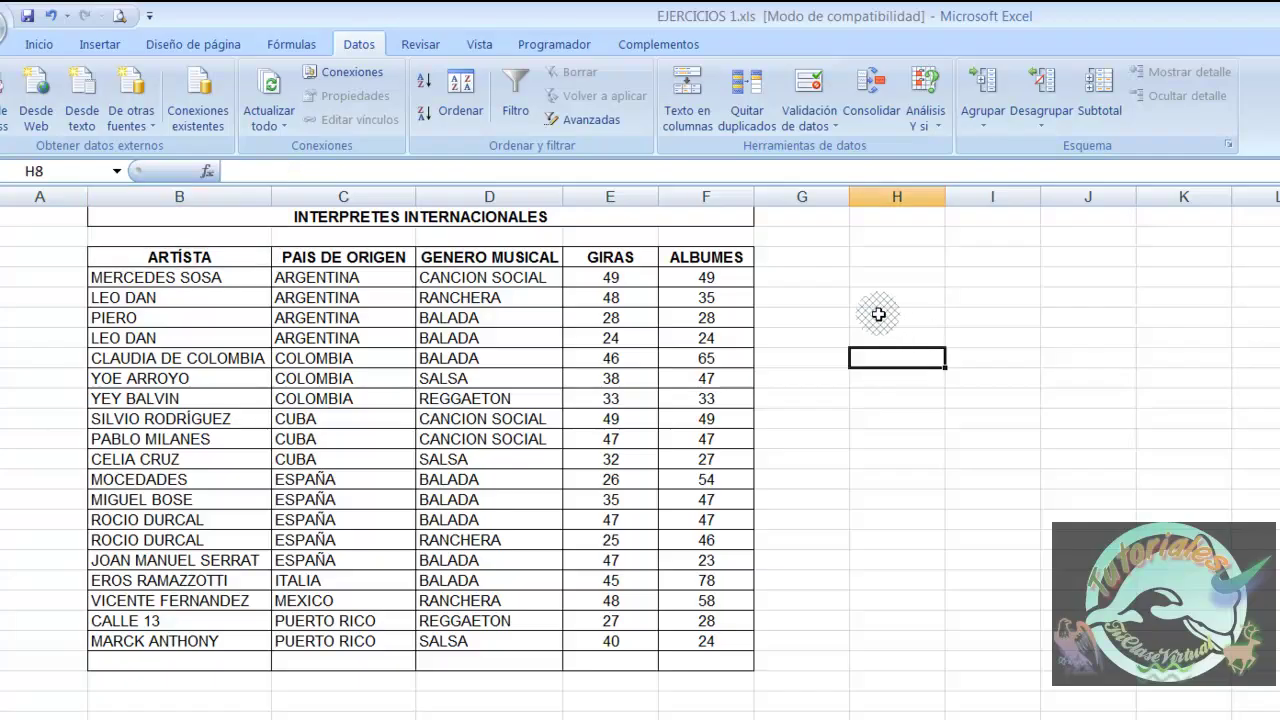
left_click(801, 259)
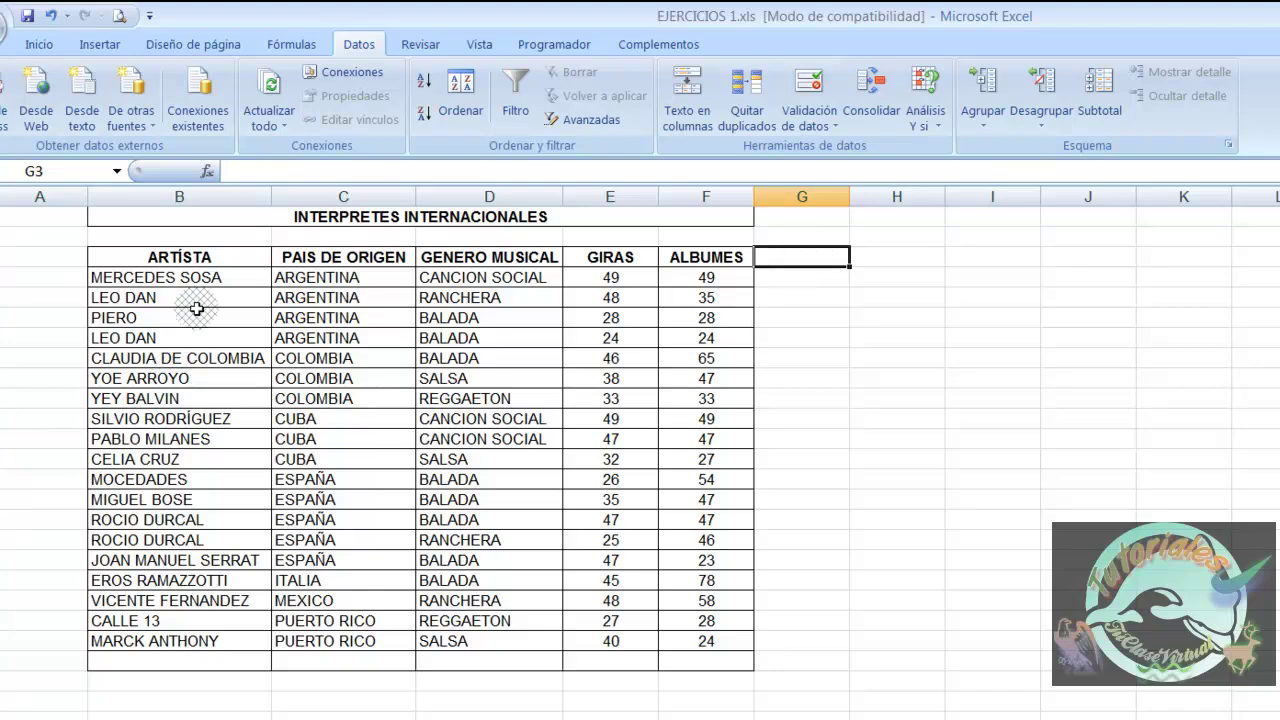
left_click(202, 257)
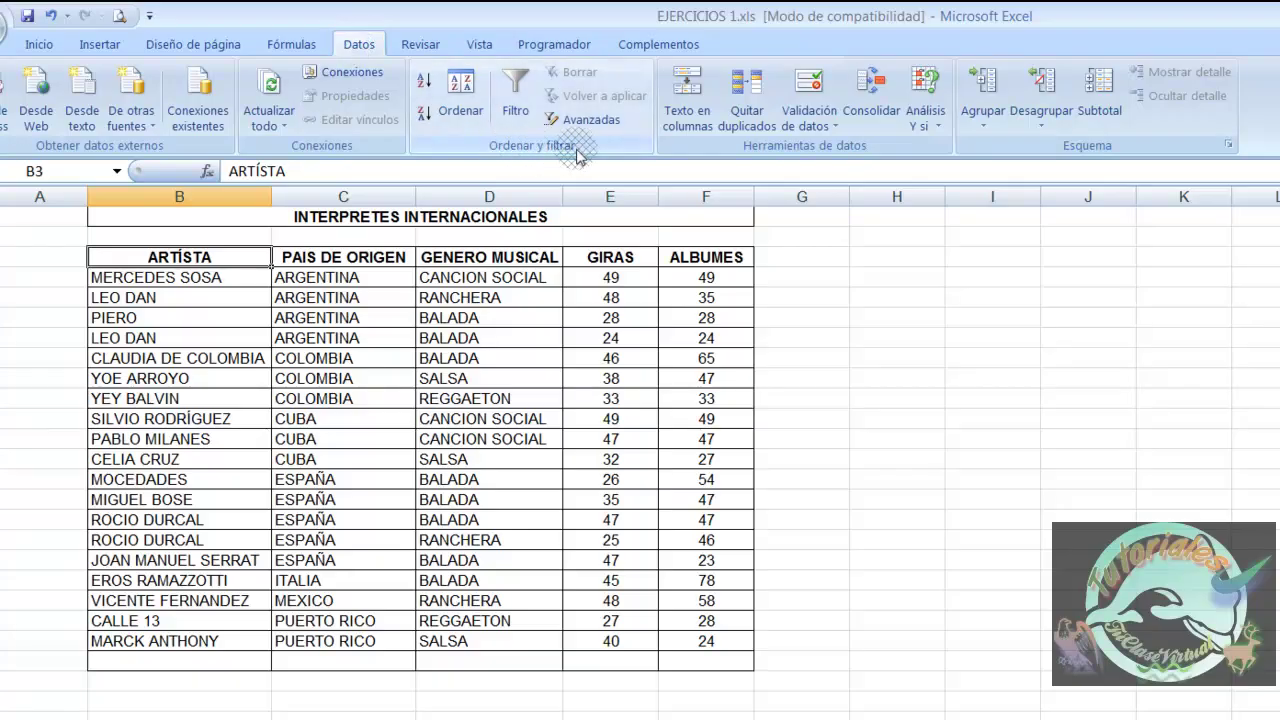
Step: Turn on Filtro and inspect each header's AutoFilter list, ending in the ARTÍSTA list
left_click(511, 90)
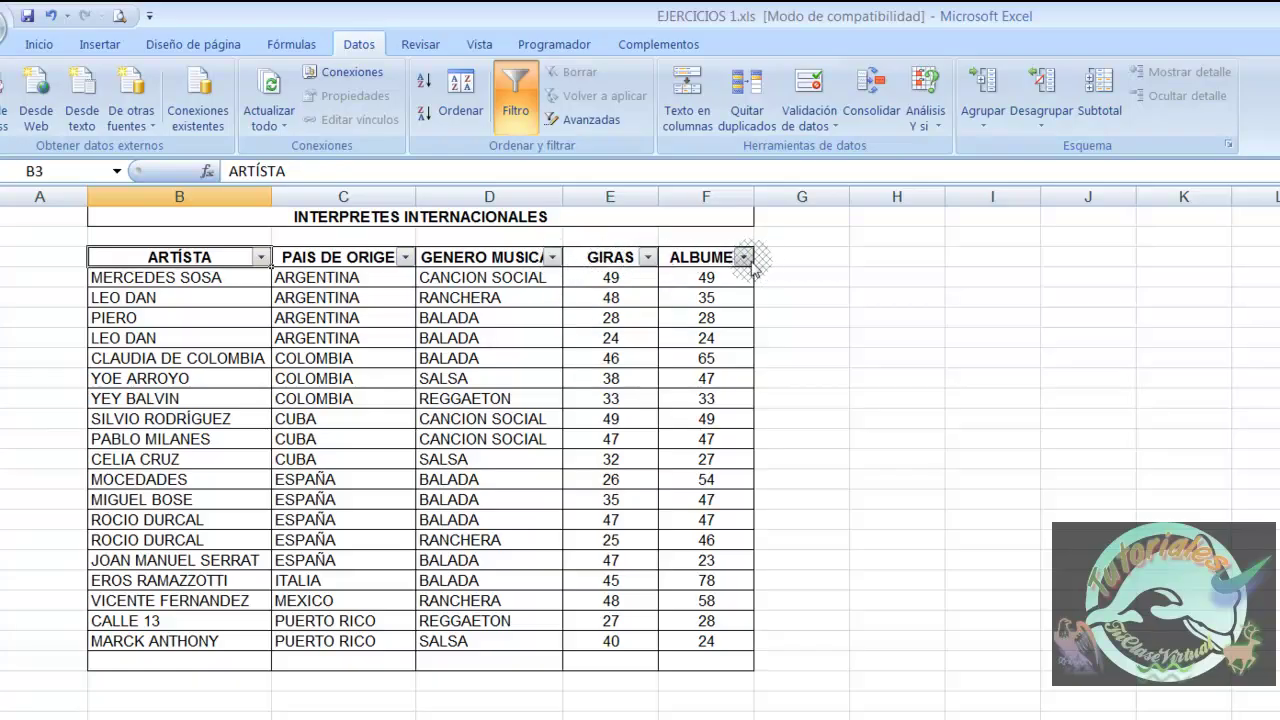
left_click(260, 257)
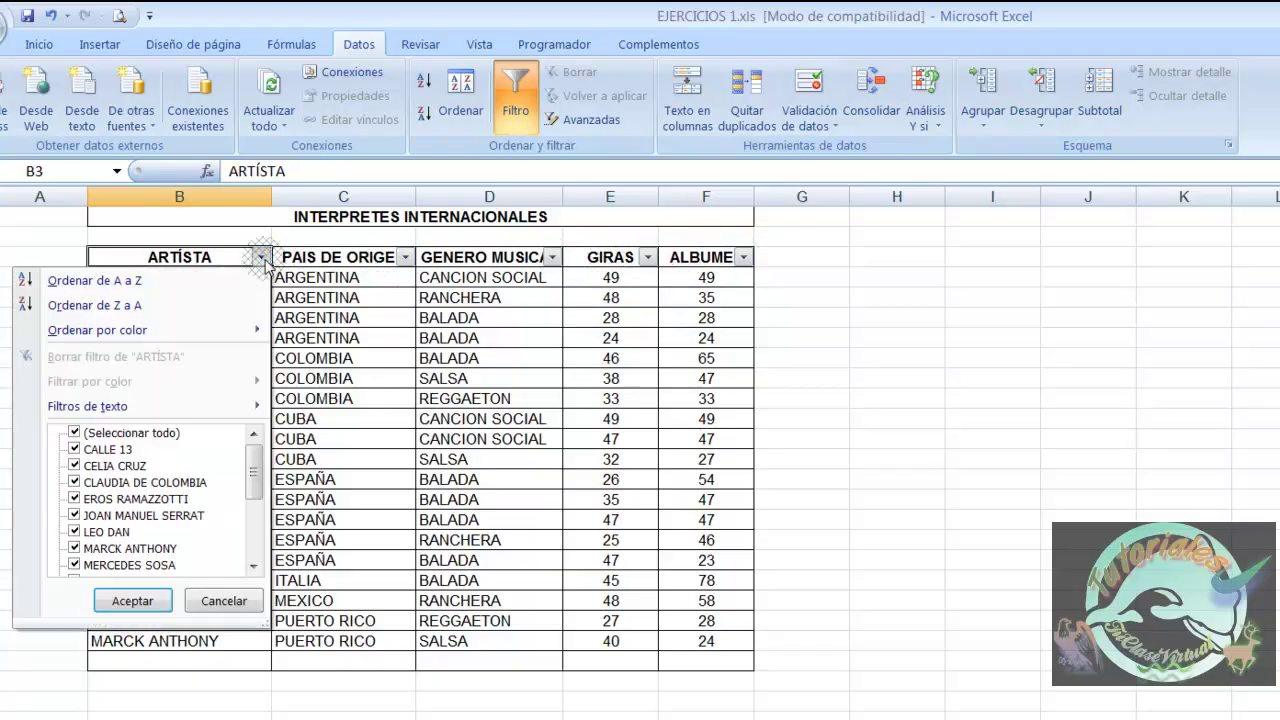
left_click(262, 259)
left_click(405, 257)
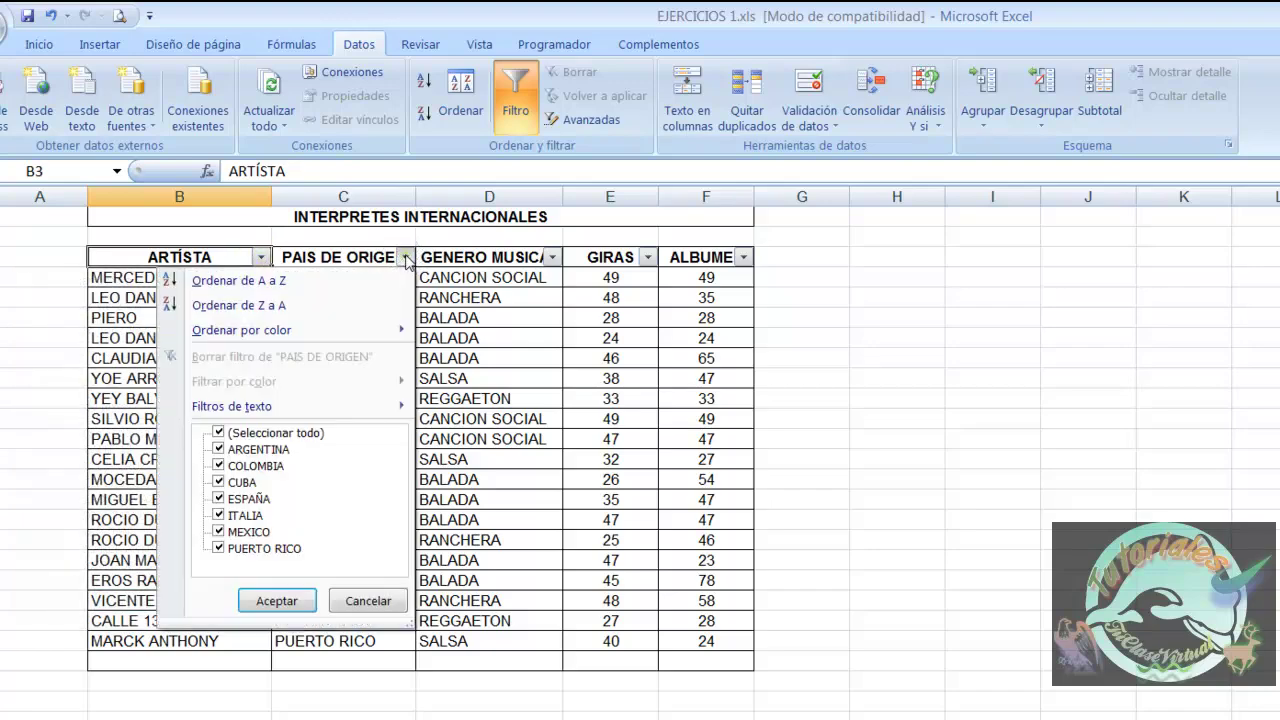
left_click(552, 257)
left_click(552, 257)
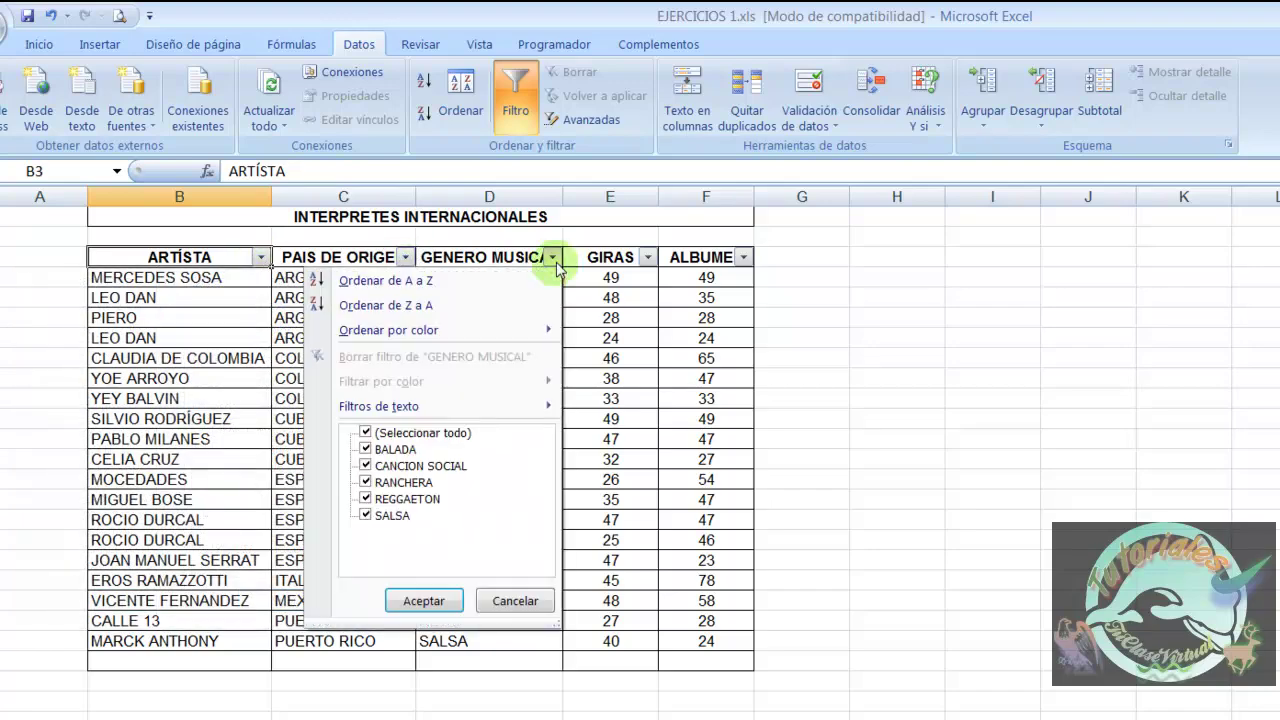
left_click(552, 257)
left_click(646, 257)
left_click(743, 257)
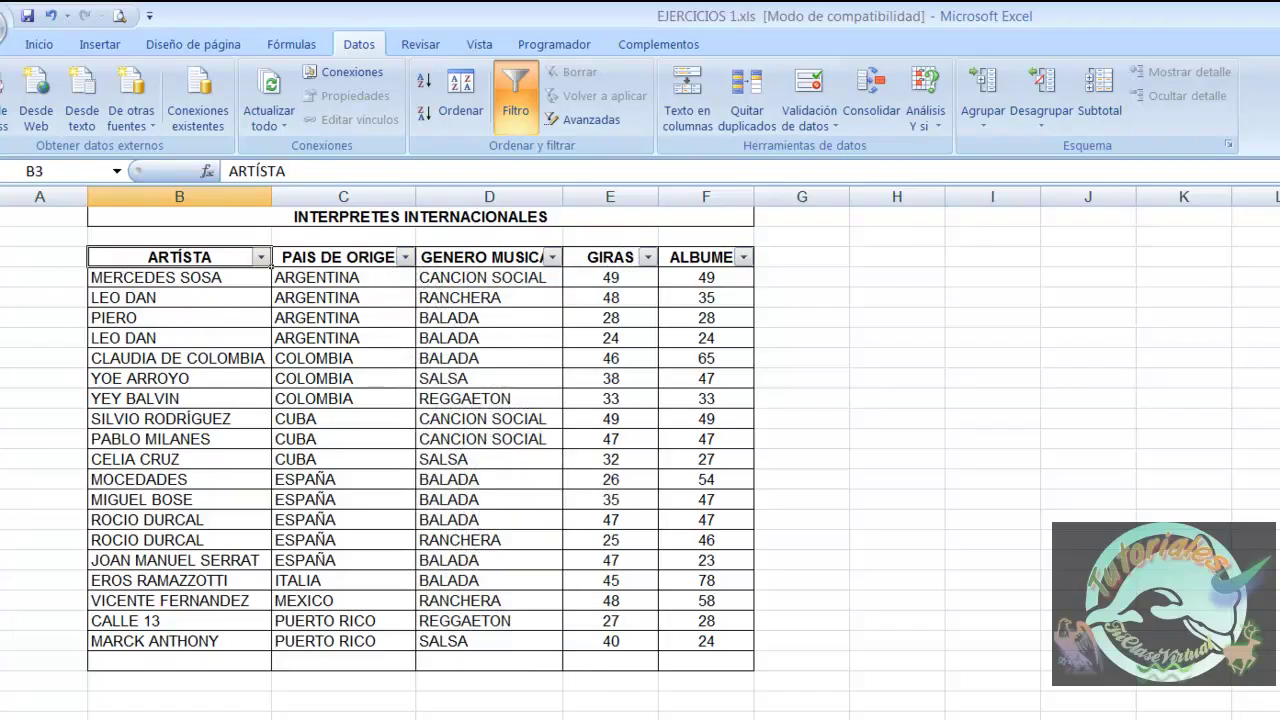
left_click(261, 258)
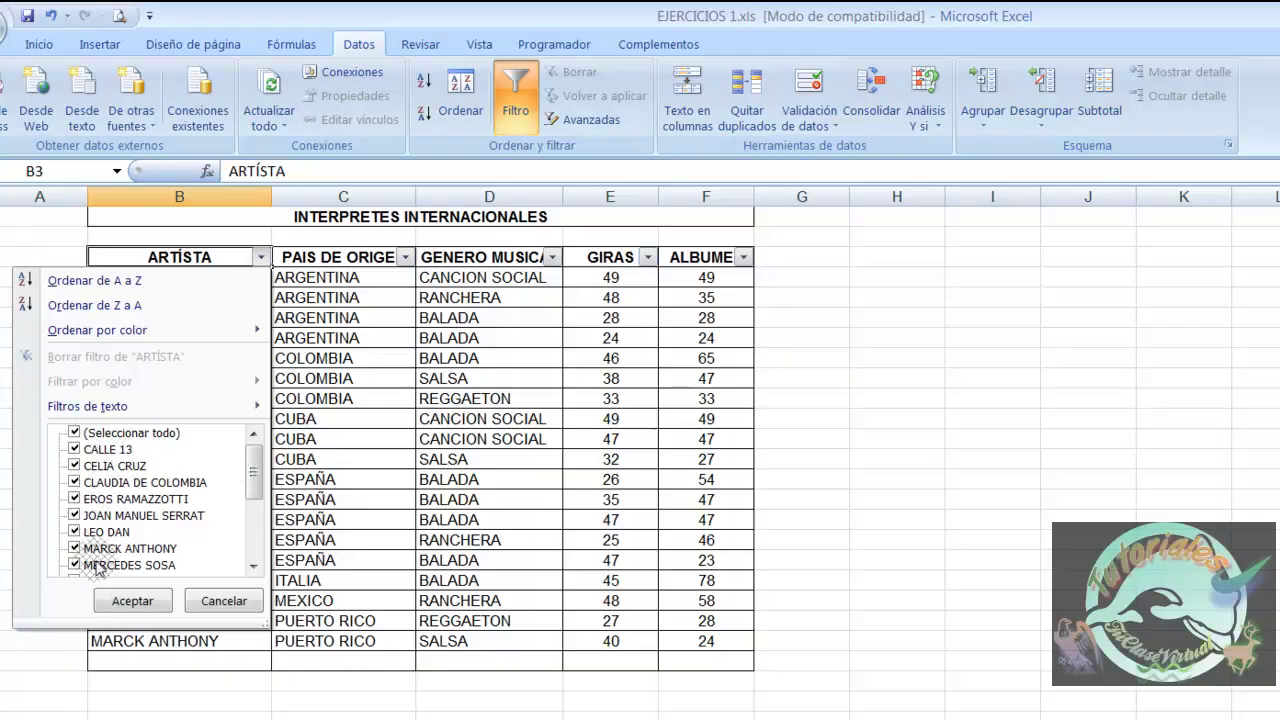
left_click(255, 570)
Step: Filter ARTÍSTA to show only the CELIA CRUZ row
left_click(255, 570)
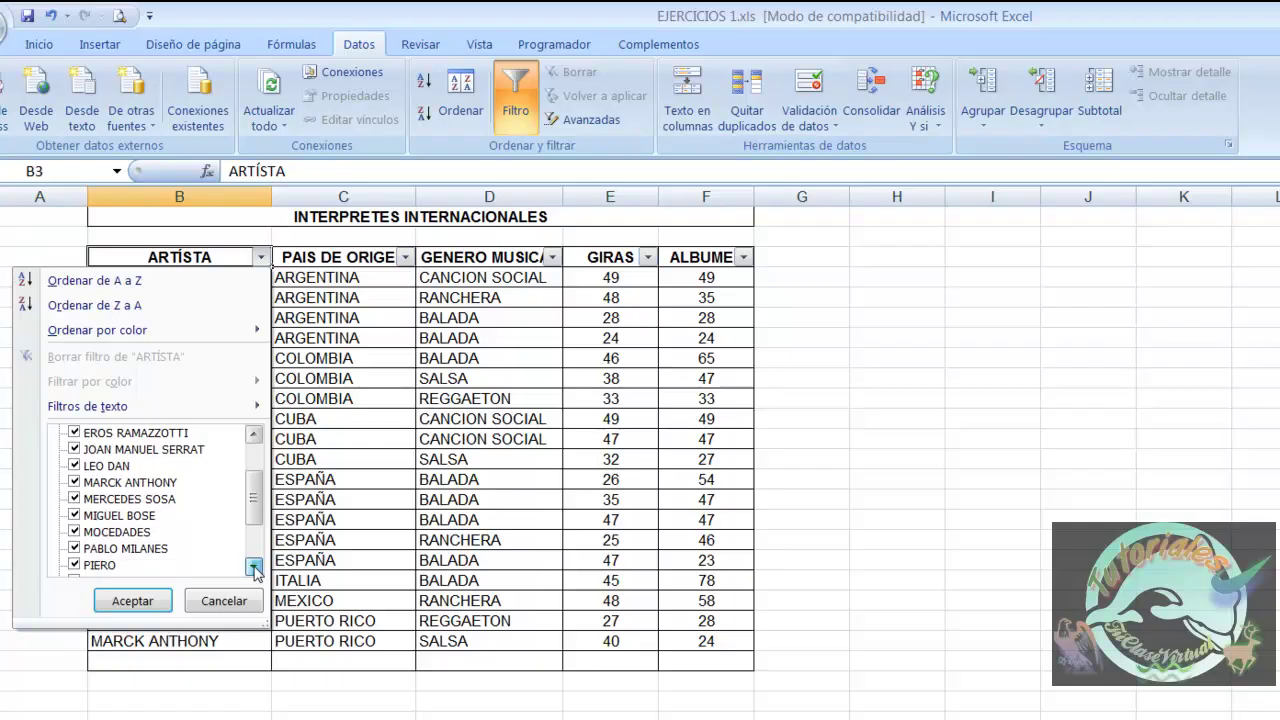
left_click(255, 570)
left_click(255, 570)
left_click_drag(253, 515, 253, 462)
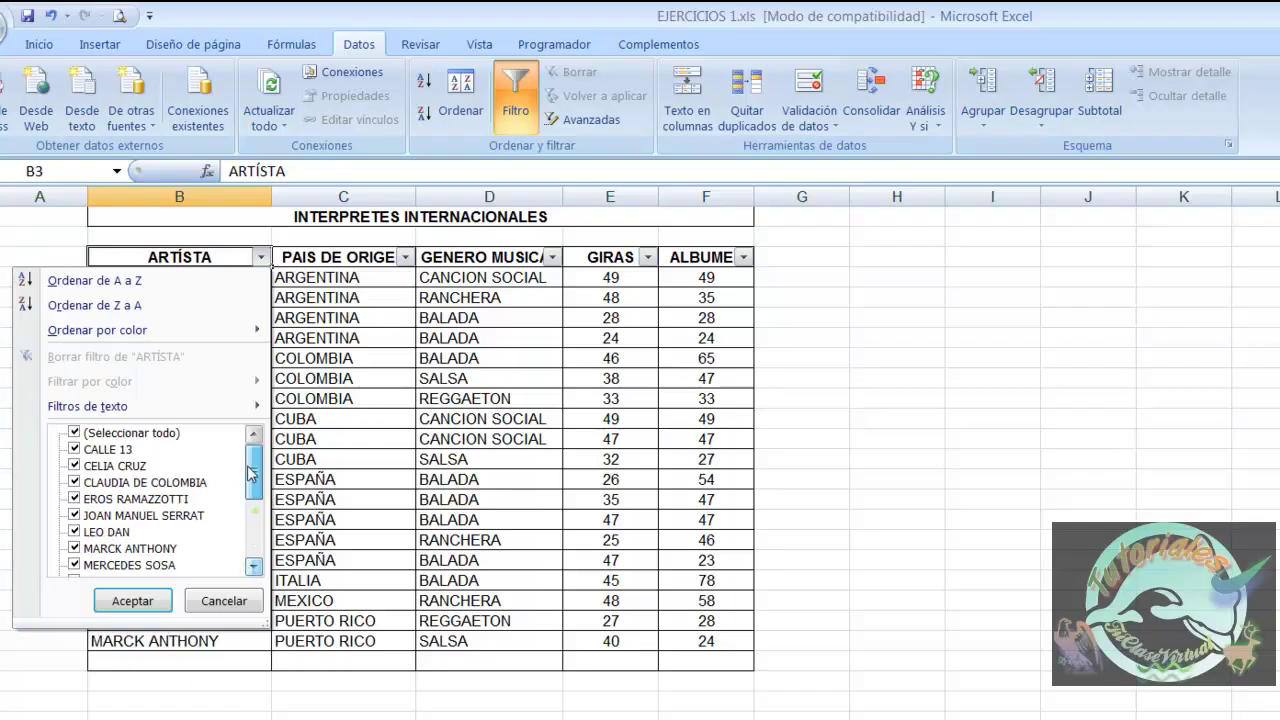
left_click(75, 433)
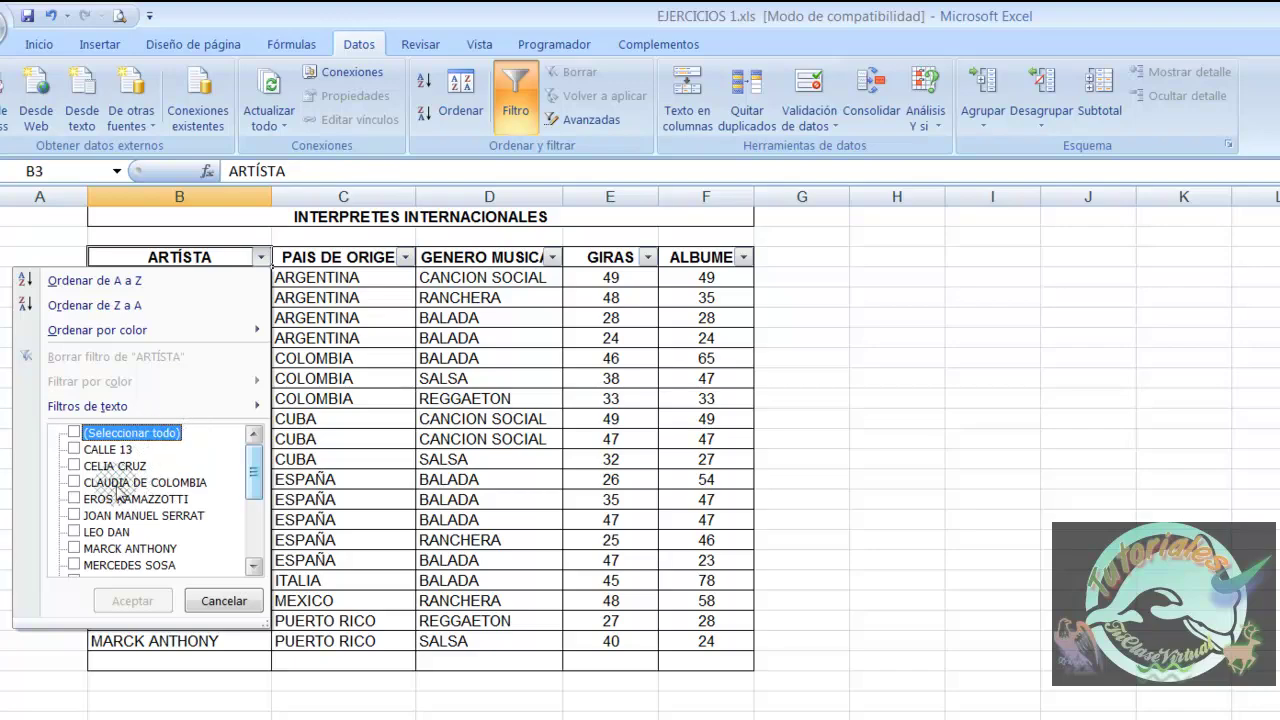
left_click(76, 466)
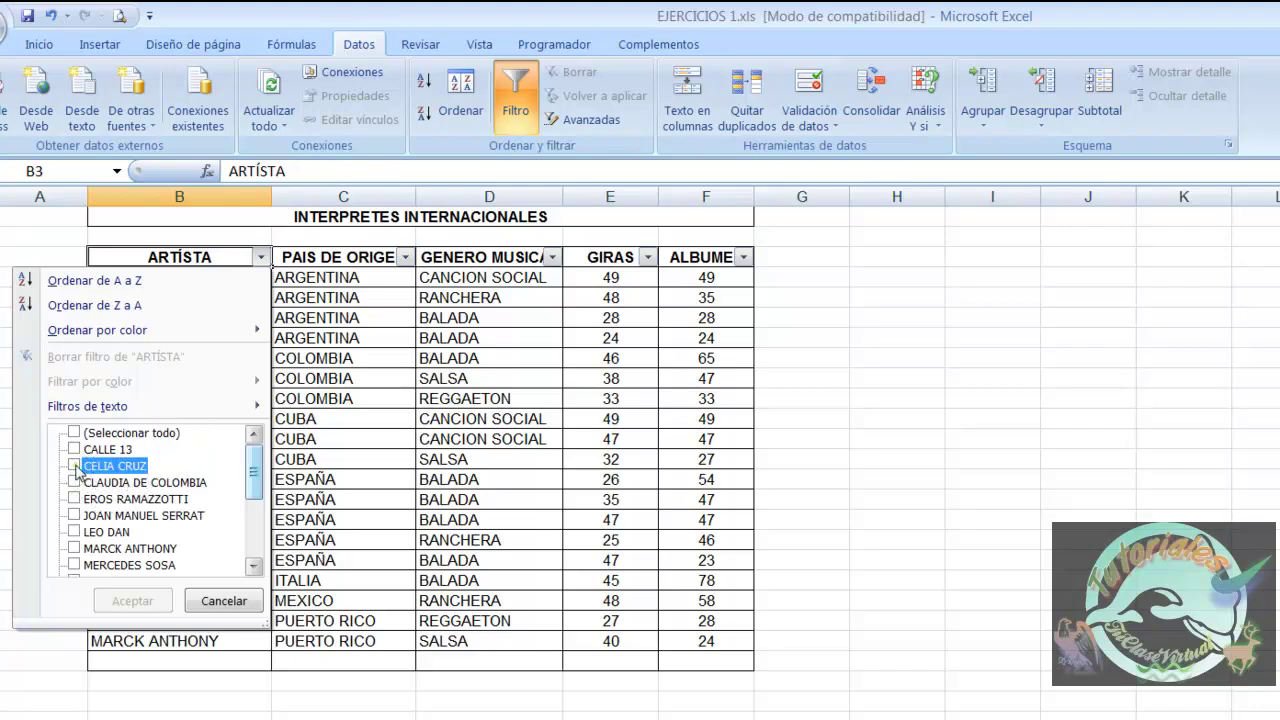
left_click(132, 601)
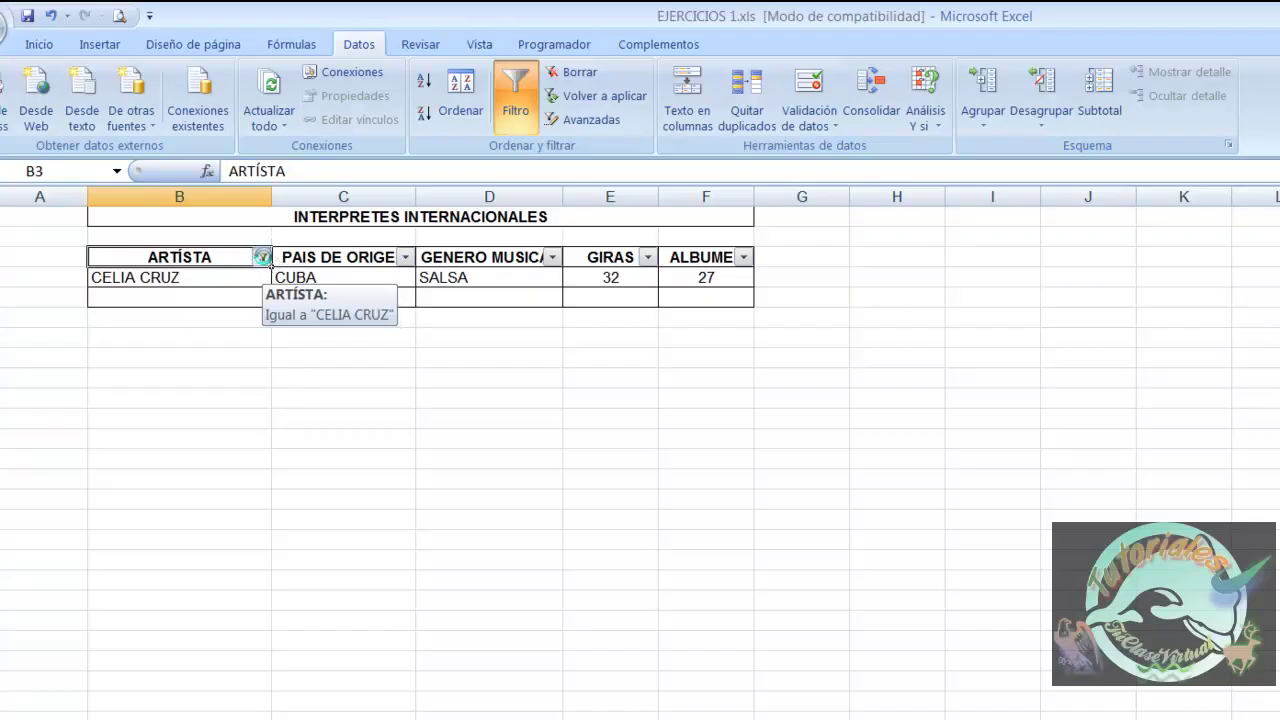
left_click(263, 259)
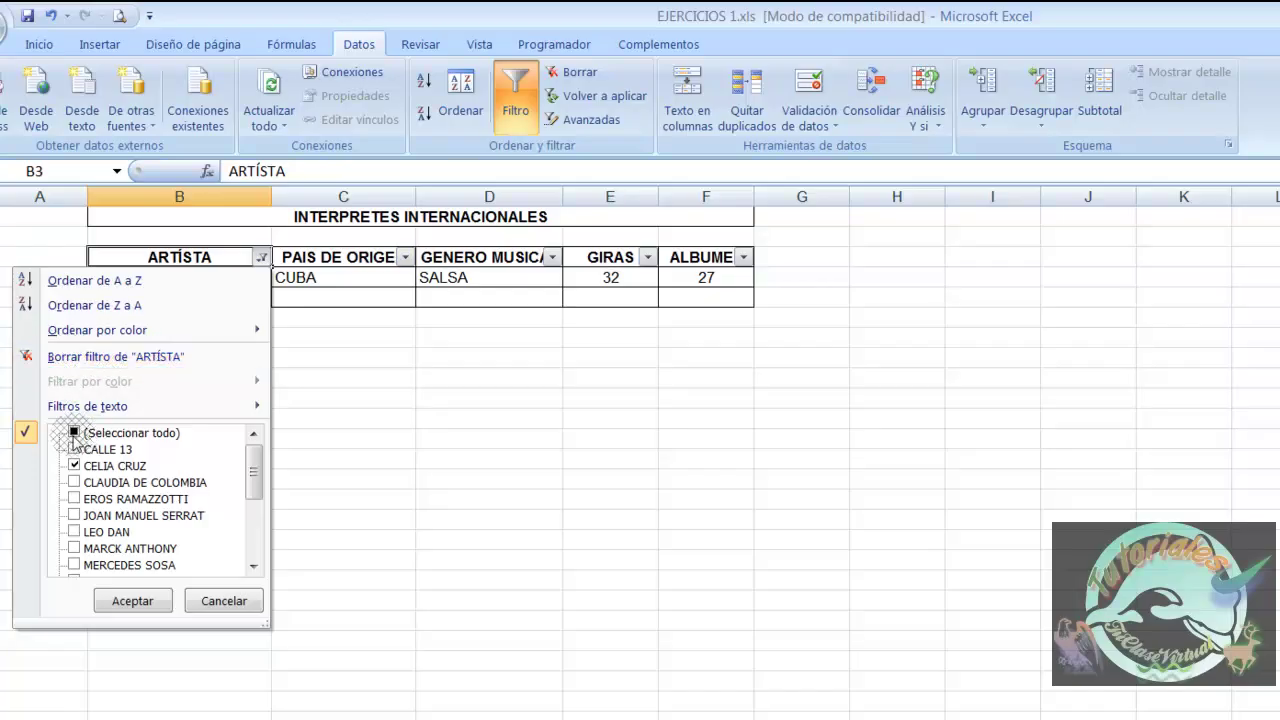
Step: Tick (Seleccionar todo) in the ARTÍSTA filter so all 19 artists show again
left_click(74, 432)
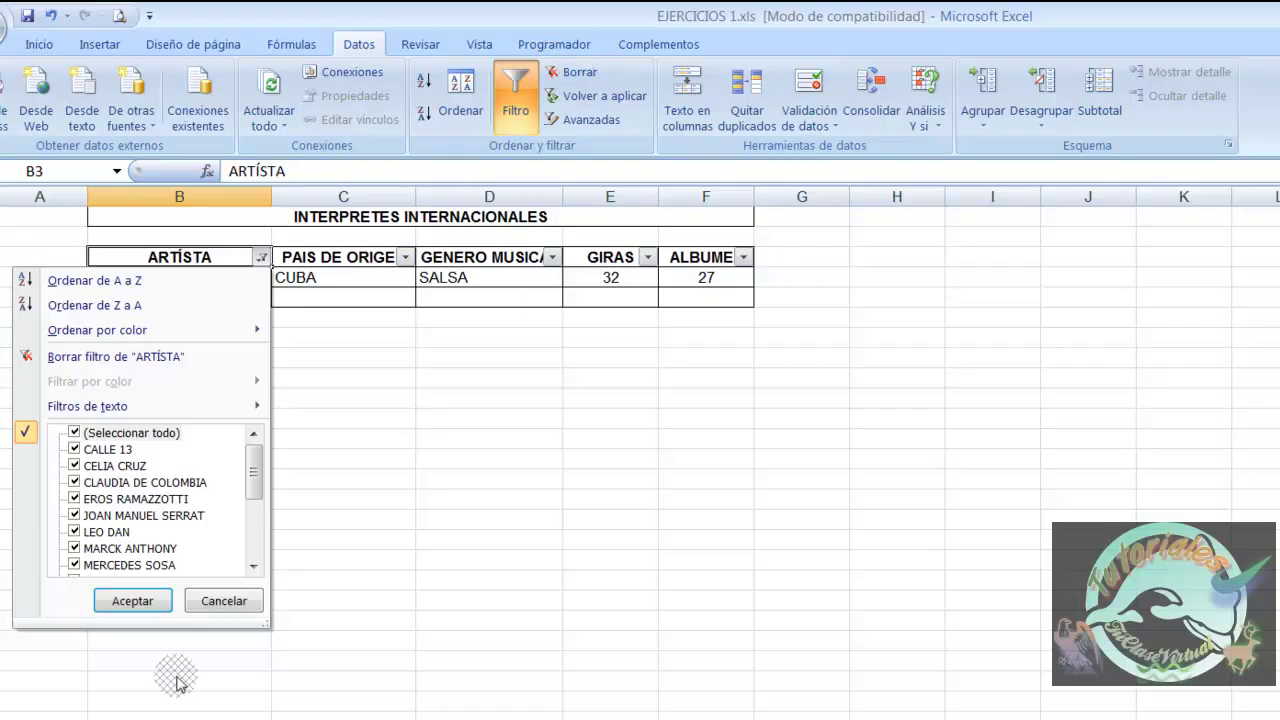
left_click(134, 601)
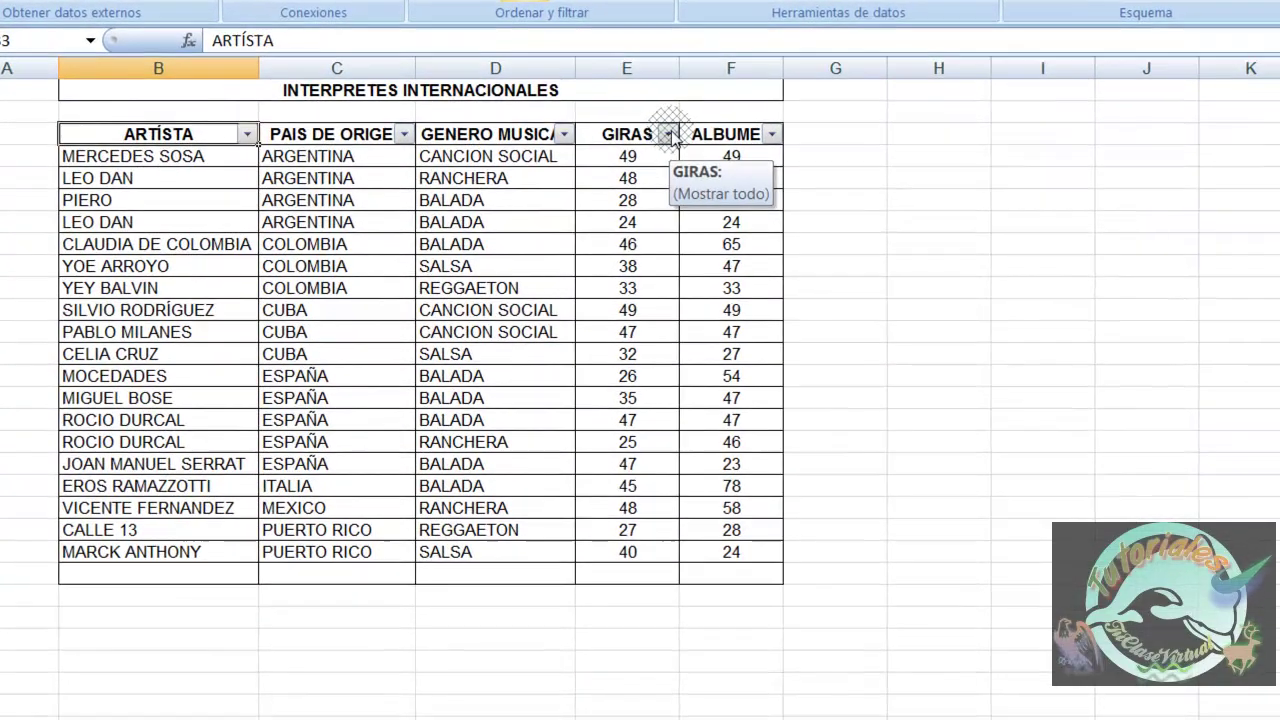
left_click(648, 257)
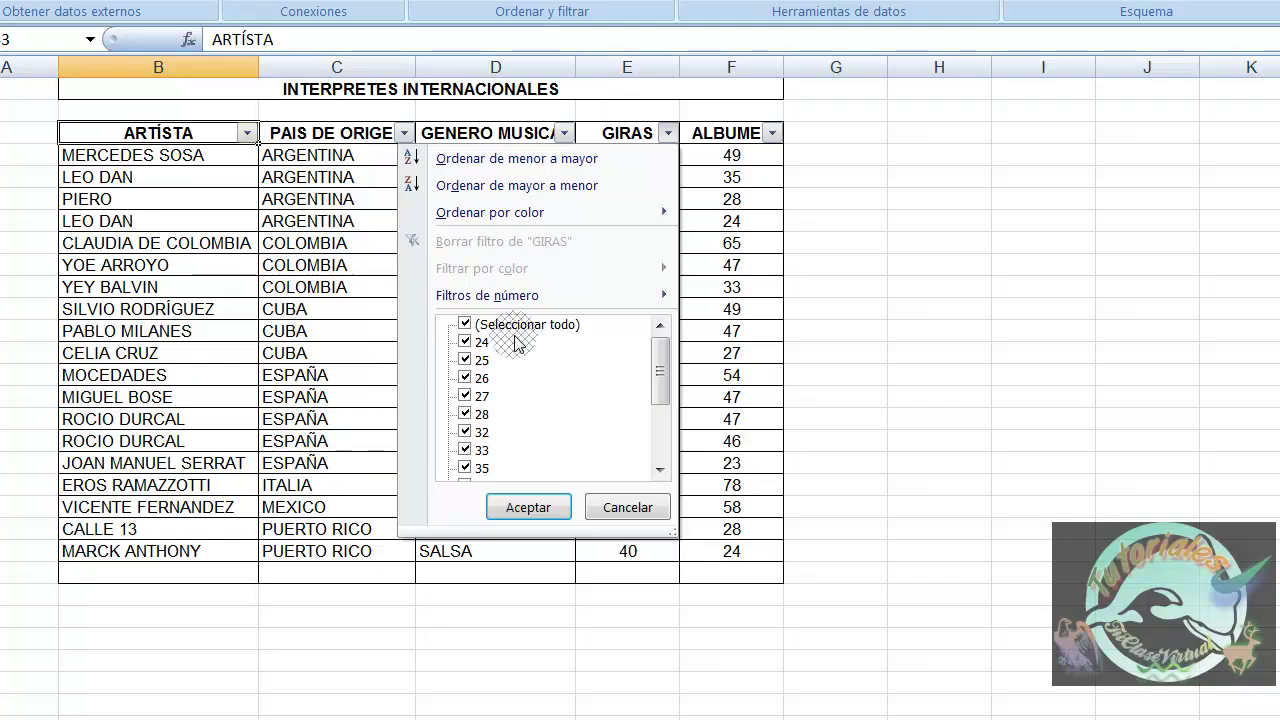
mouse_move(487, 295)
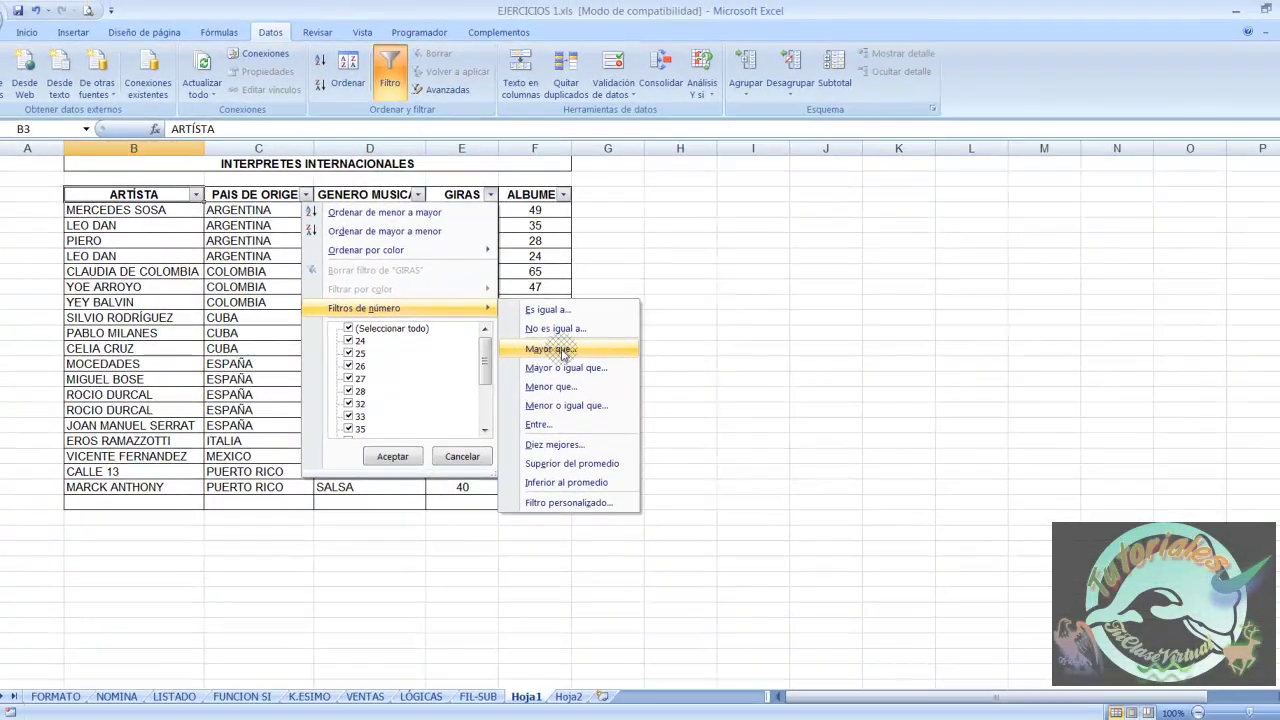
Step: Apply a GIRAS 'Mayor que' 40 filter, leaving 9 of 19 artists
left_click(563, 352)
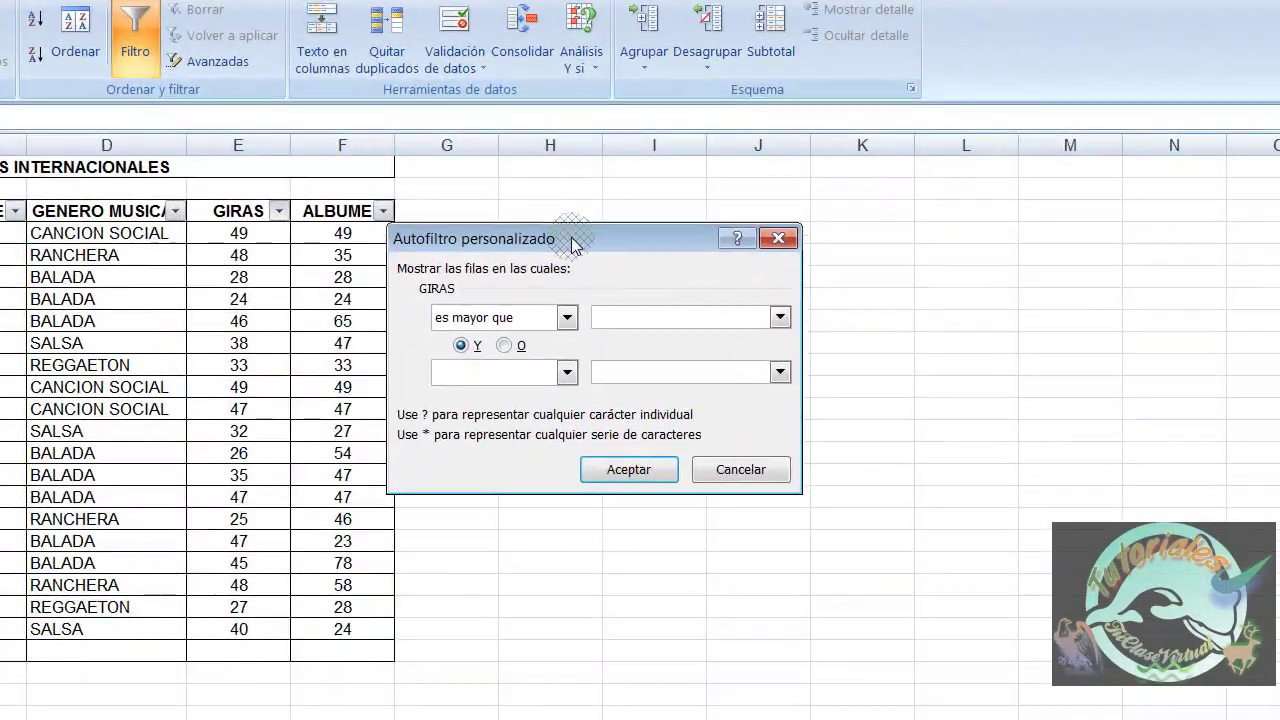
left_click_drag(573, 245, 576, 241)
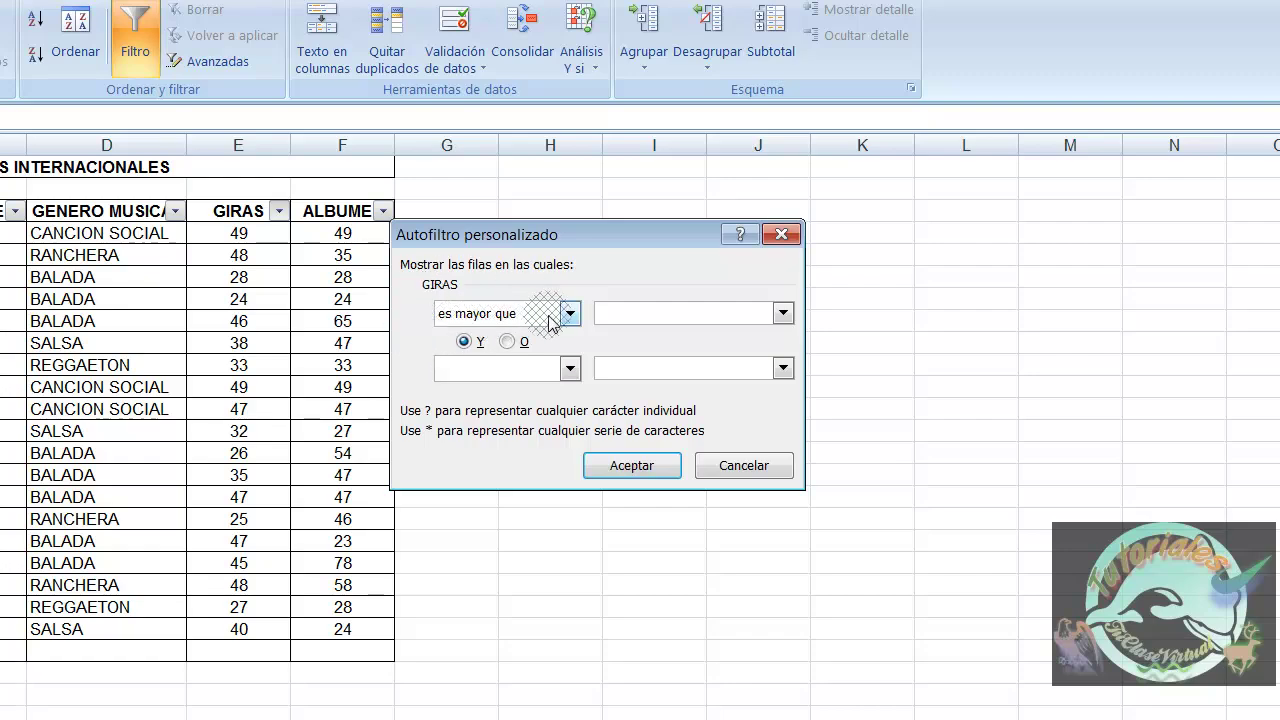
left_click(783, 313)
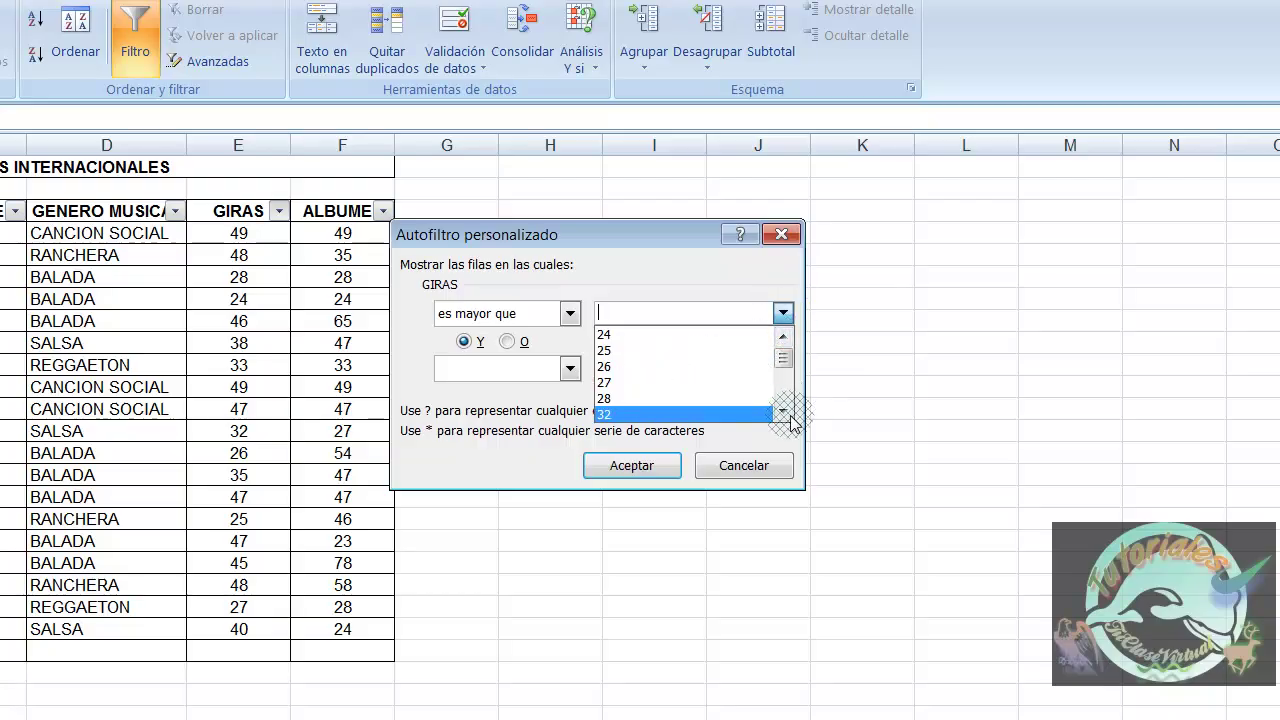
left_click_drag(783, 362, 787, 375)
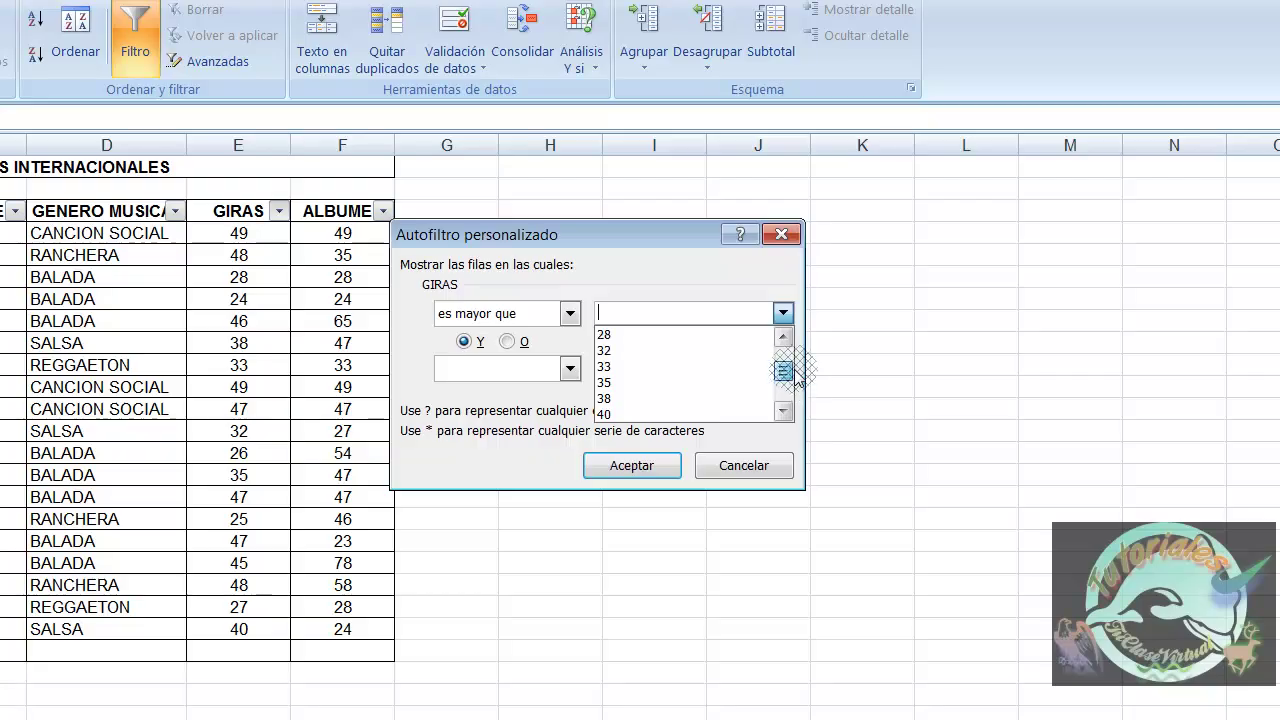
left_click_drag(787, 375, 630, 398)
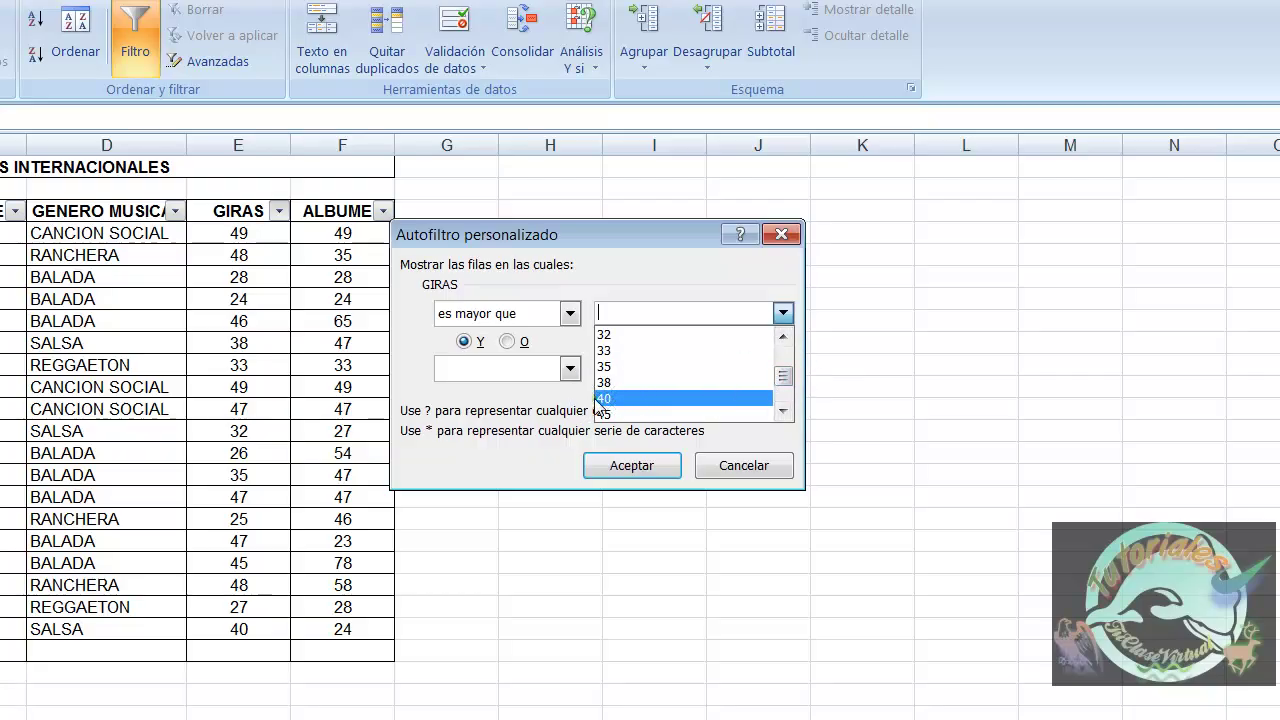
left_click(597, 400)
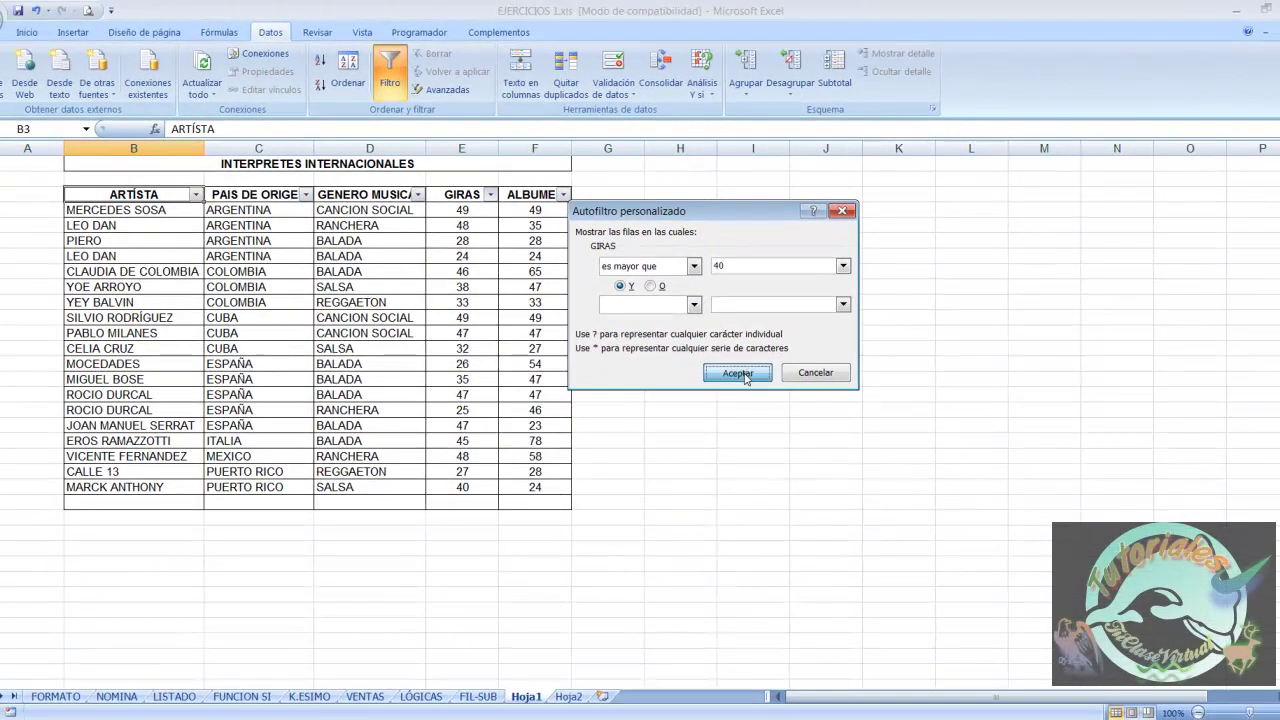
left_click(738, 373)
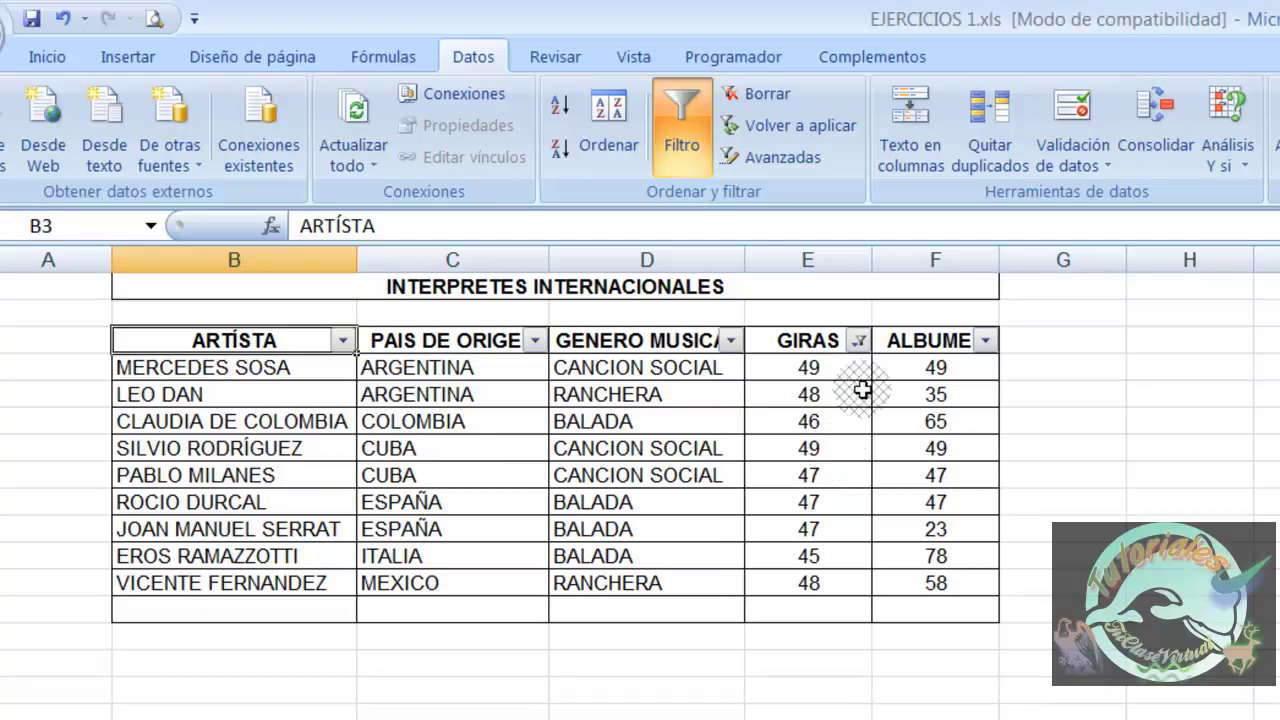
Step: Clear the existing greater-than-40 filter on GIRAS
left_click(858, 341)
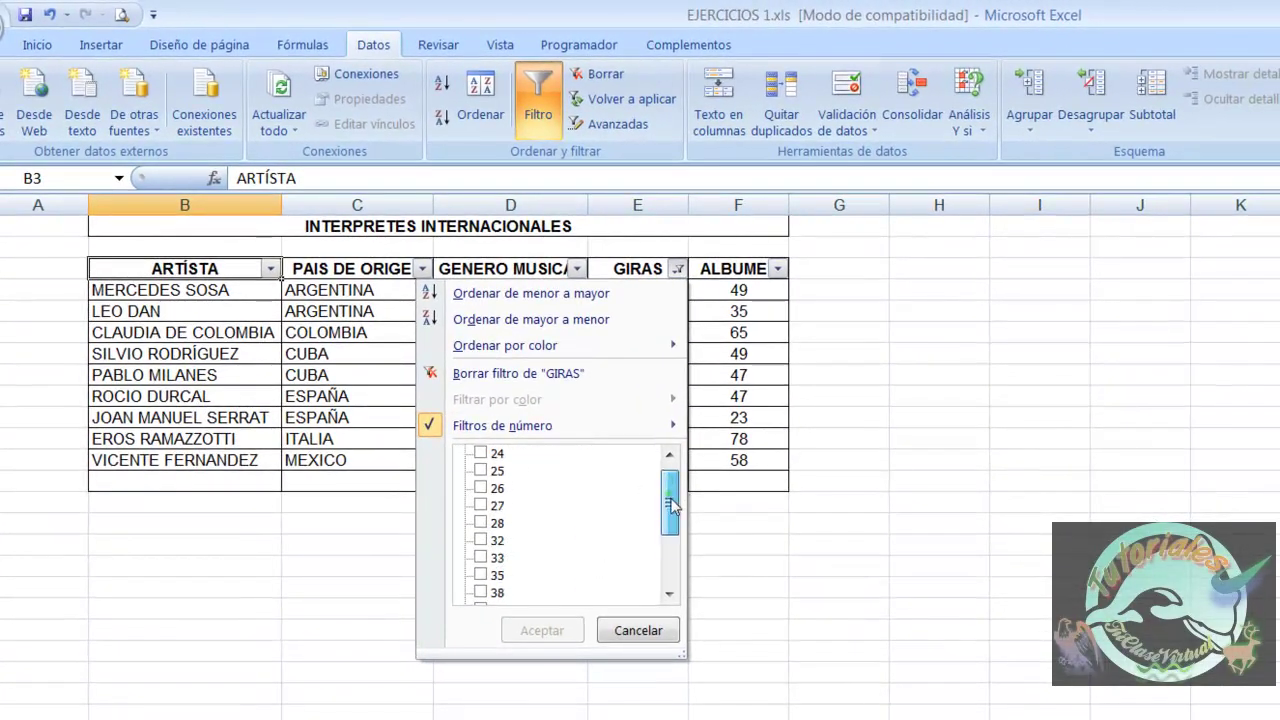
mouse_move(669, 495)
left_mouse_down()
mouse_move(669, 550)
mouse_move(670, 475)
left_mouse_up()
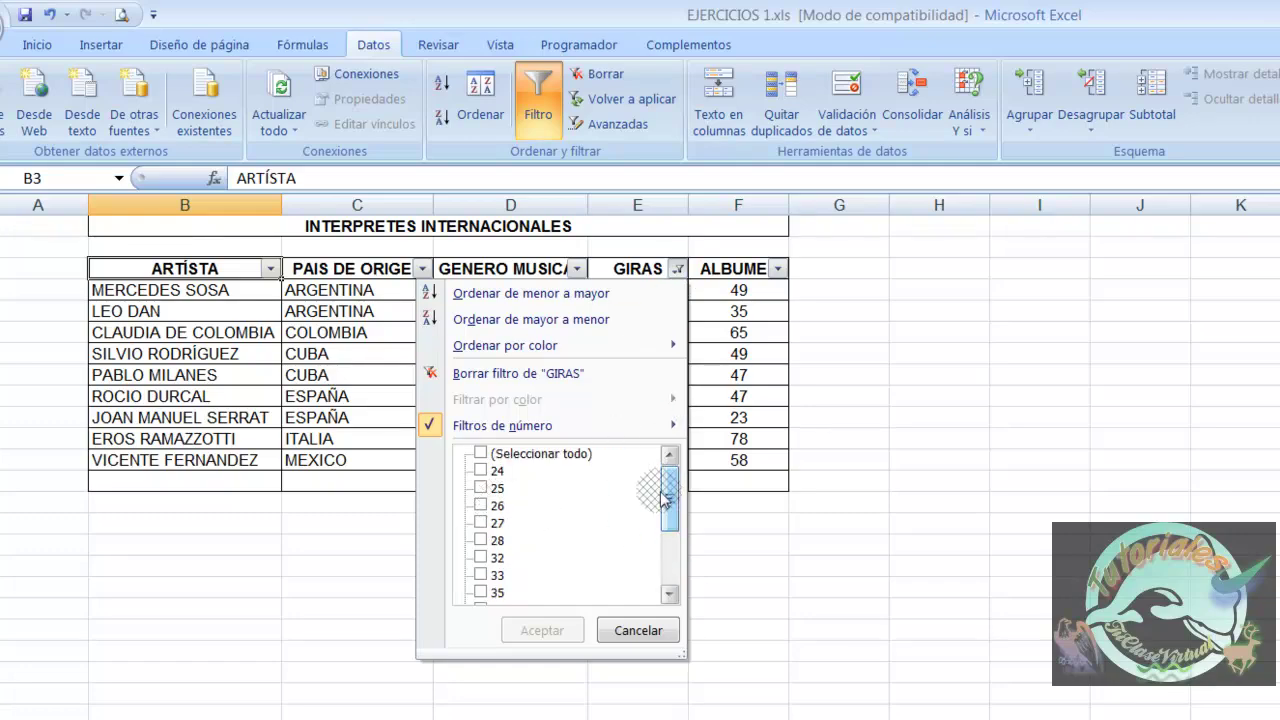
left_click(648, 634)
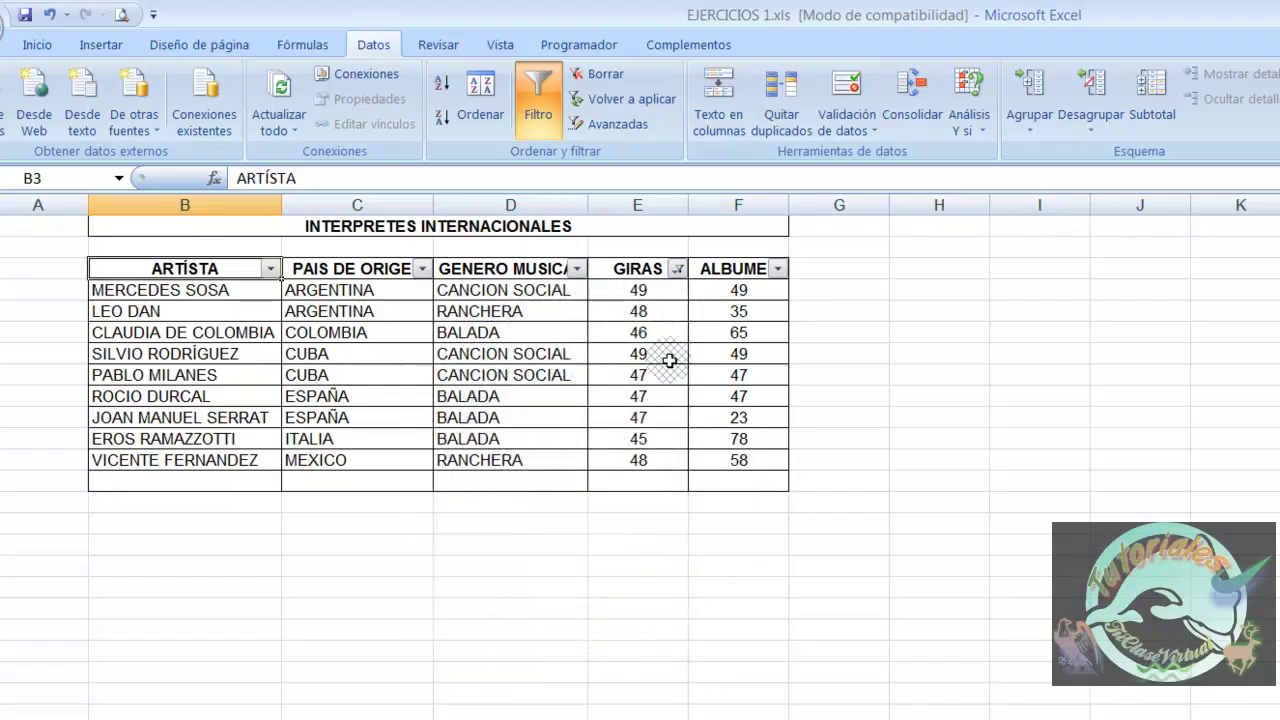
left_click(678, 269)
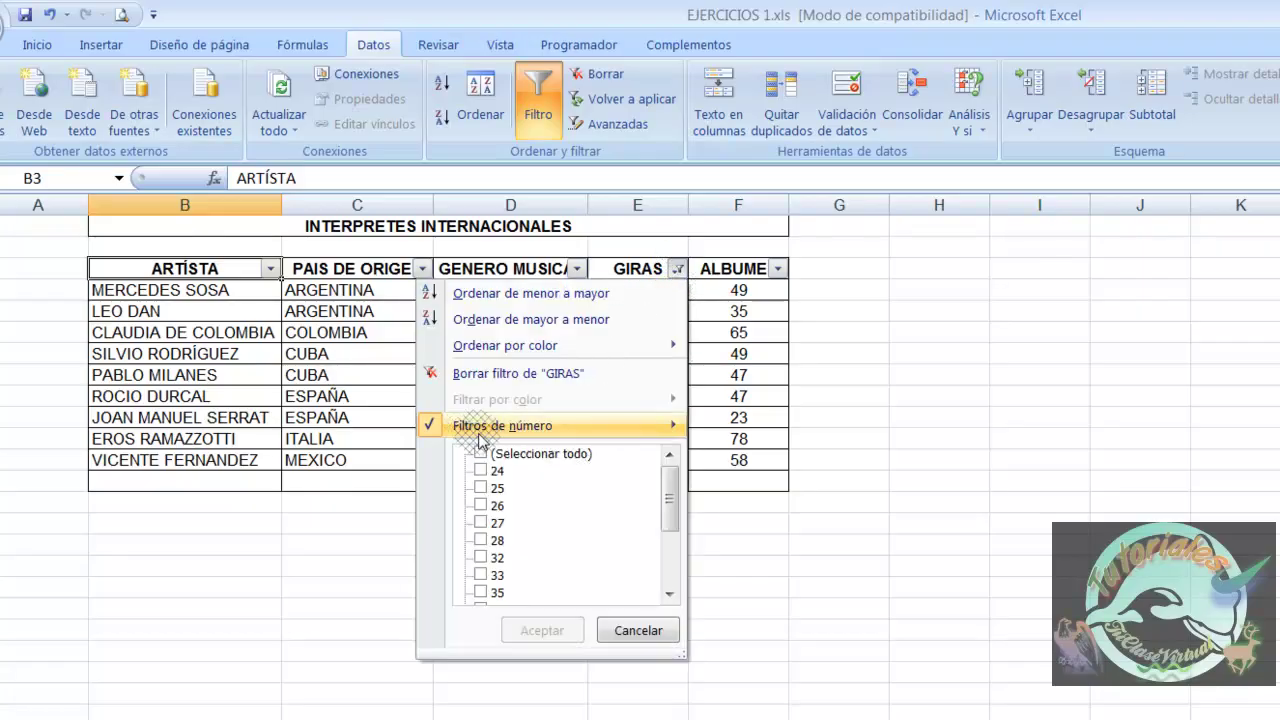
left_click(480, 374)
Step: Filter GIRAS with 'Mayor o igual que' 40, showing 10 artists
left_click(678, 269)
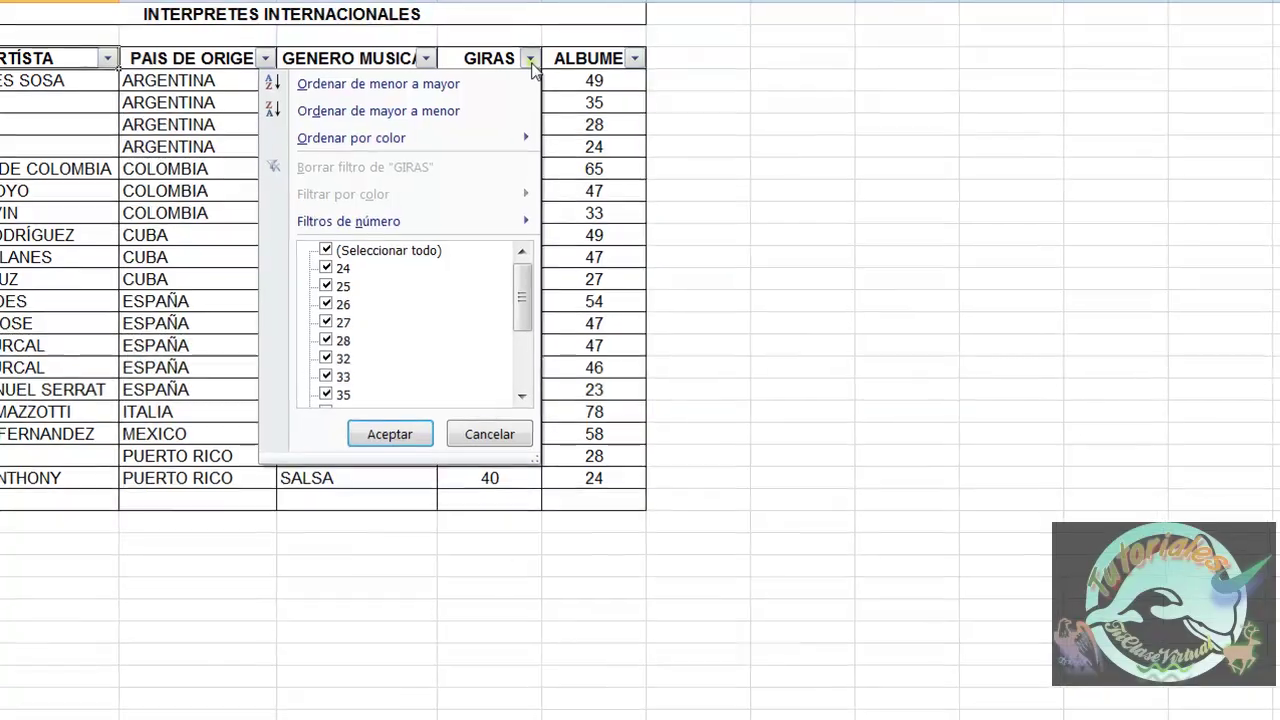
mouse_move(417, 265)
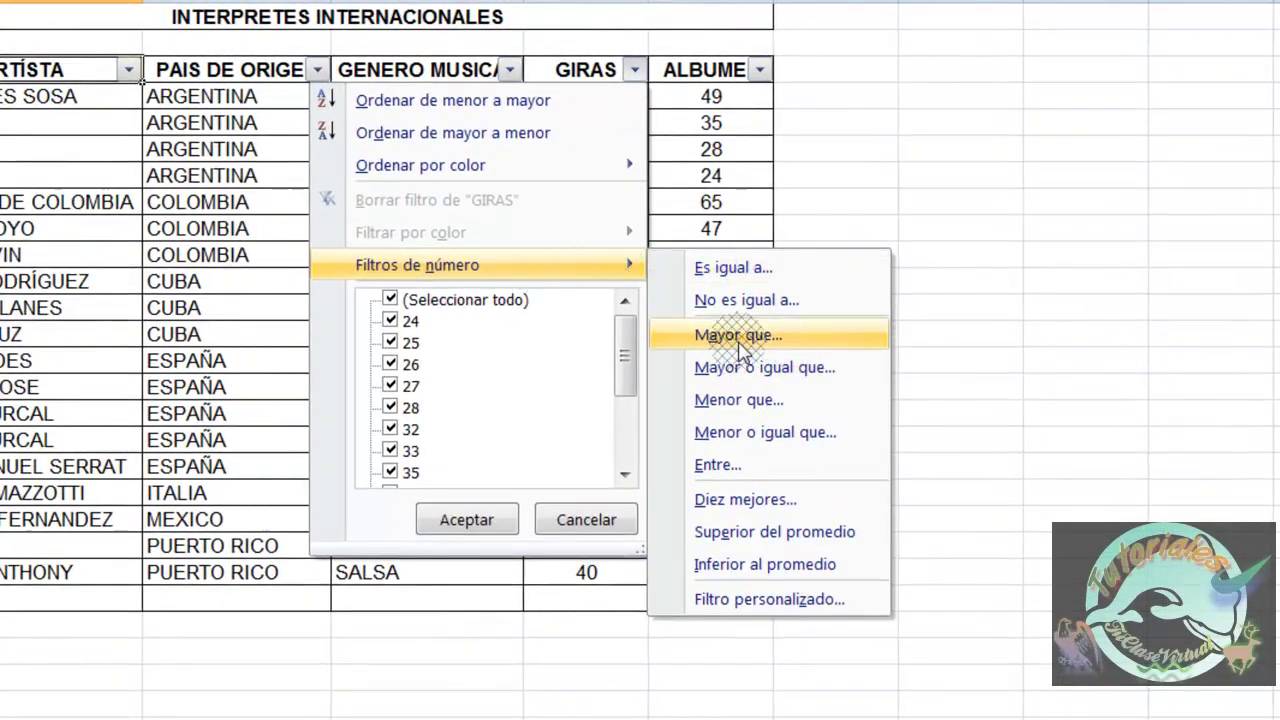
left_click(755, 368)
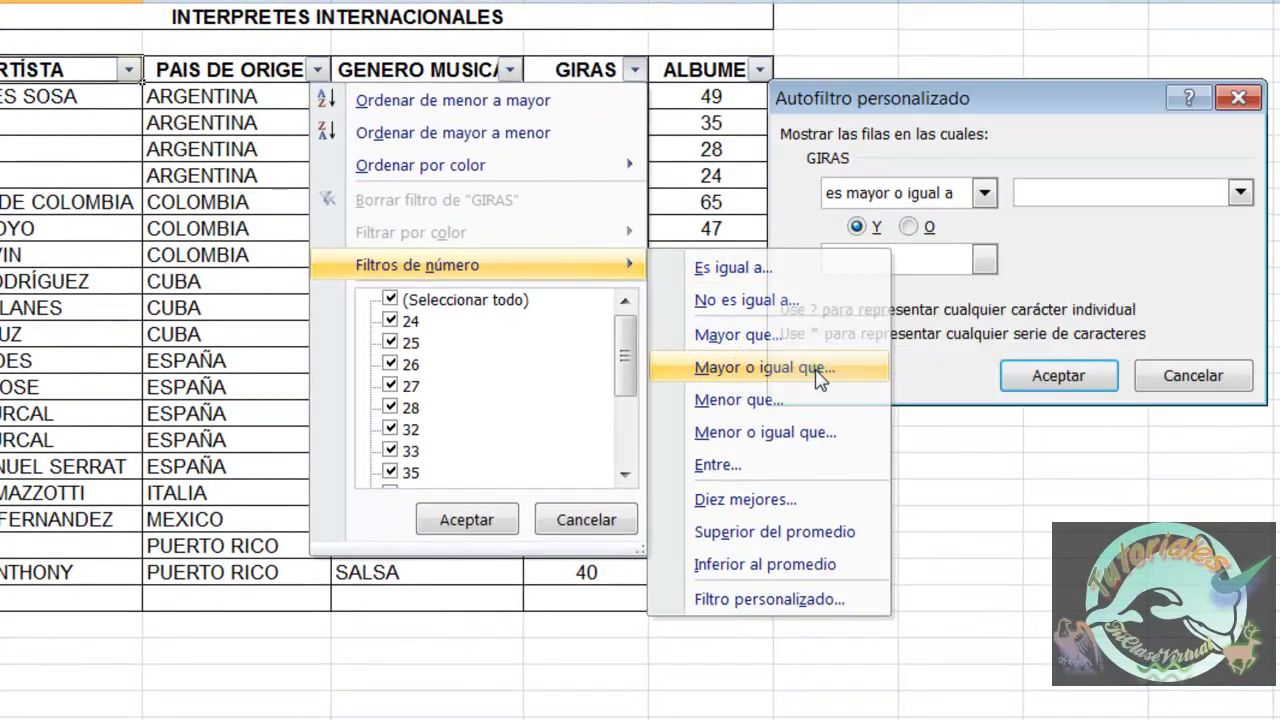
left_click(1240, 192)
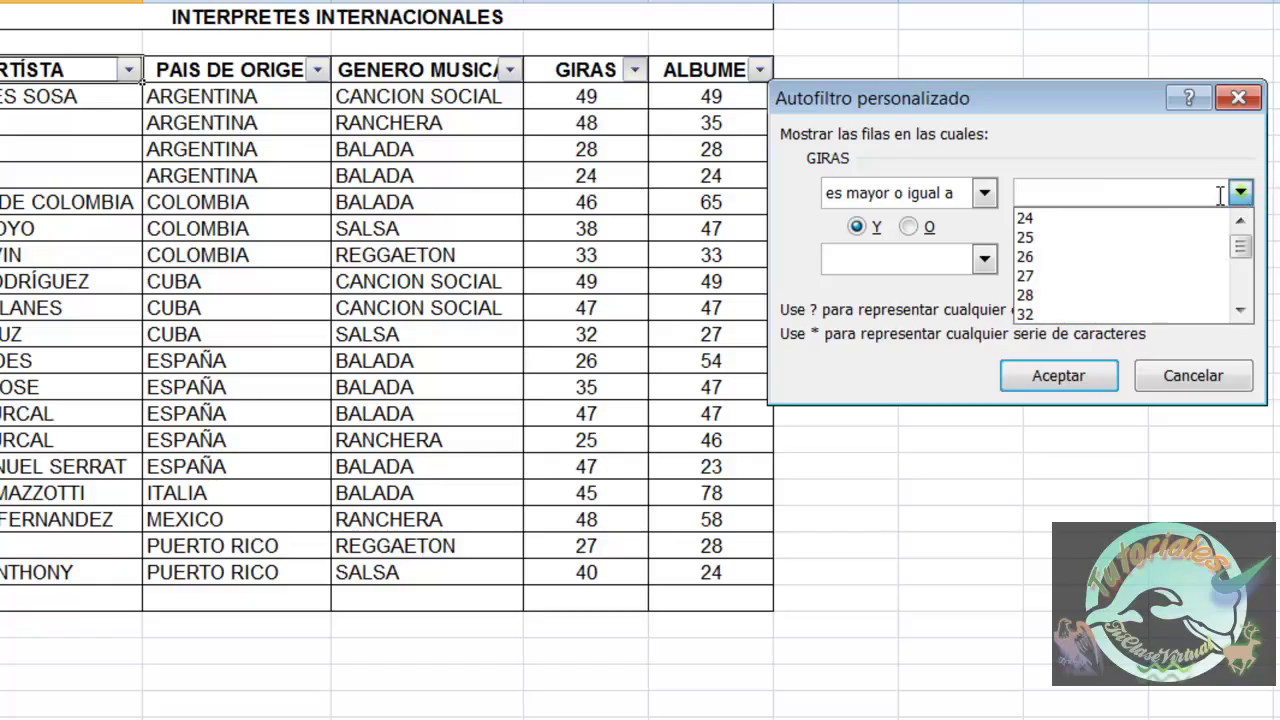
left_click_drag(1240, 246, 1240, 277)
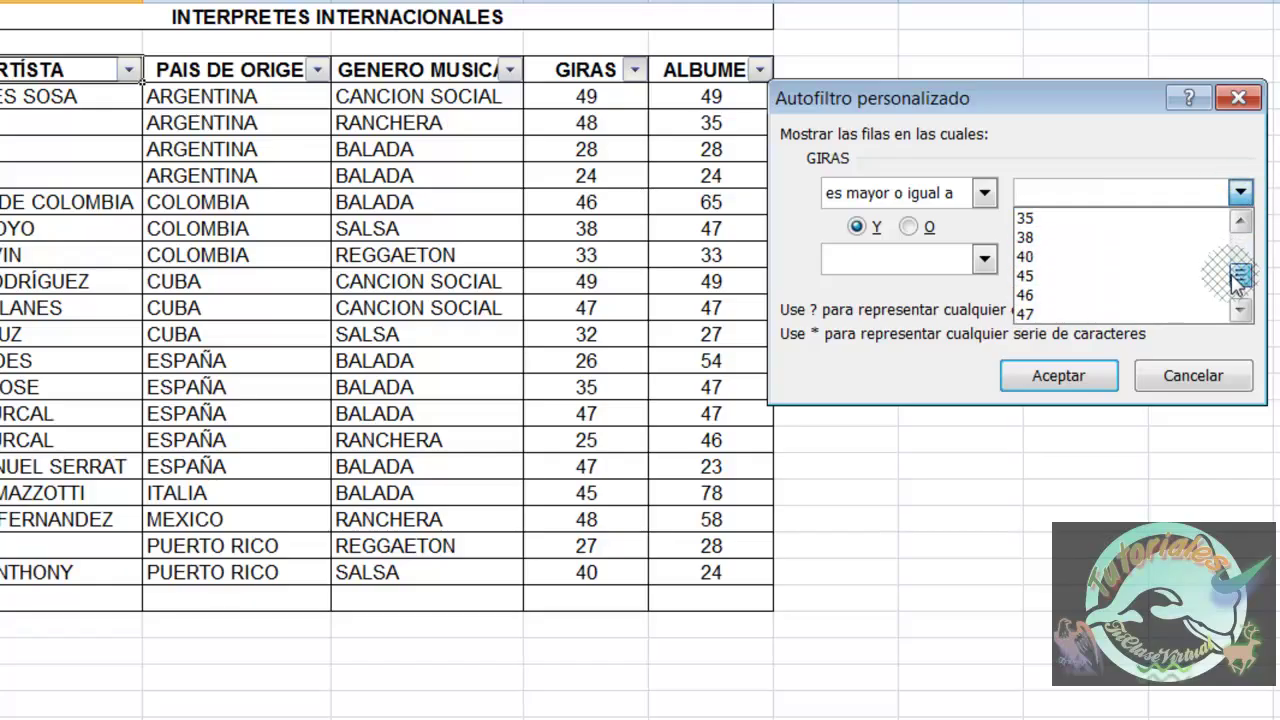
left_click(1065, 258)
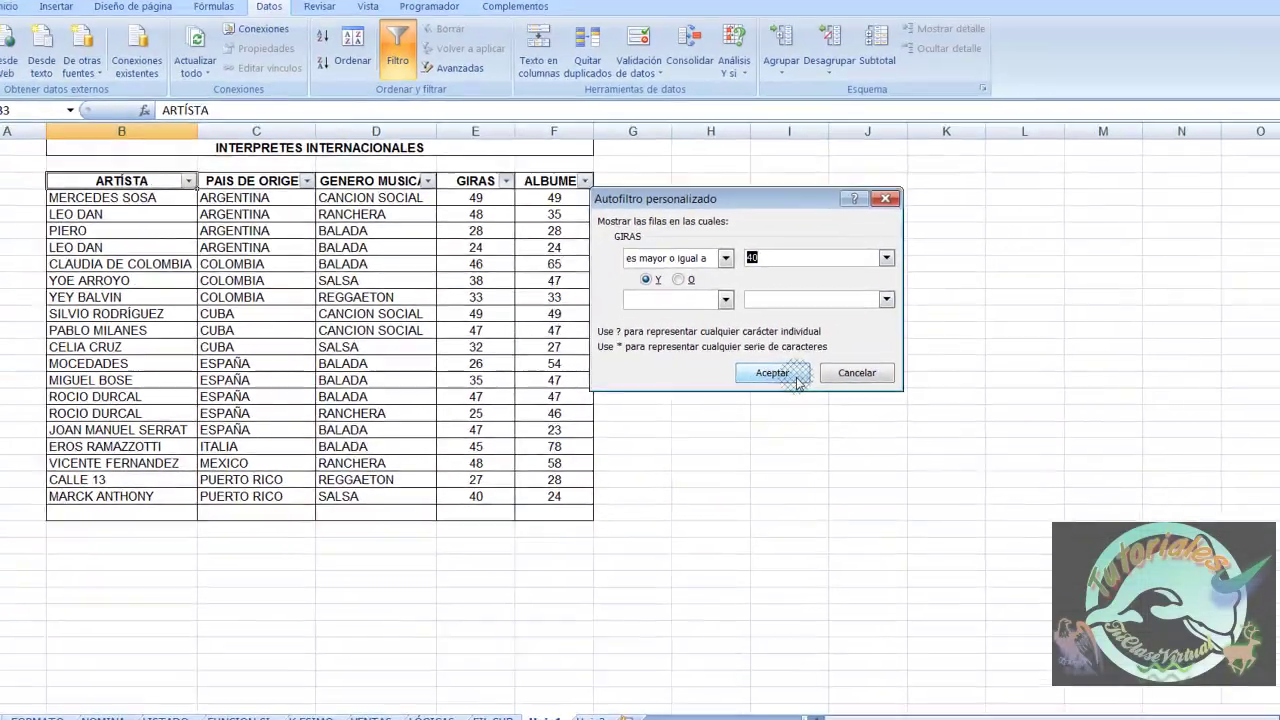
left_click(1058, 375)
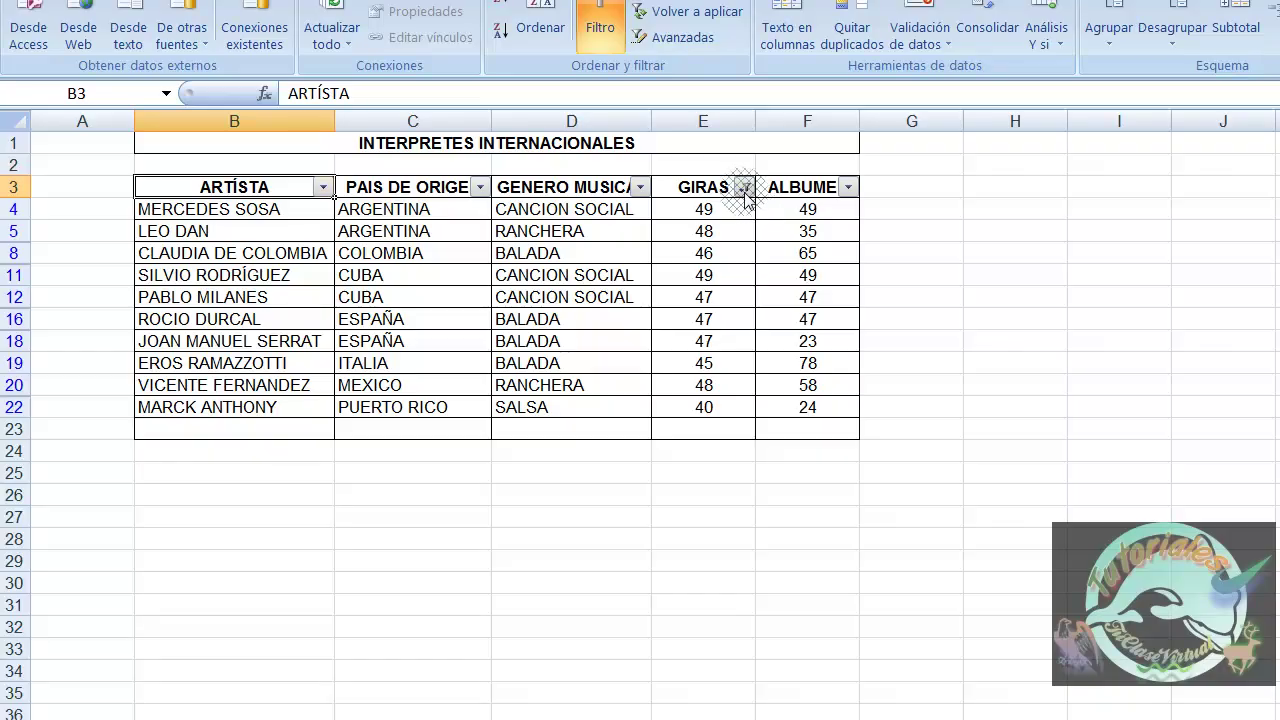
left_click(744, 189)
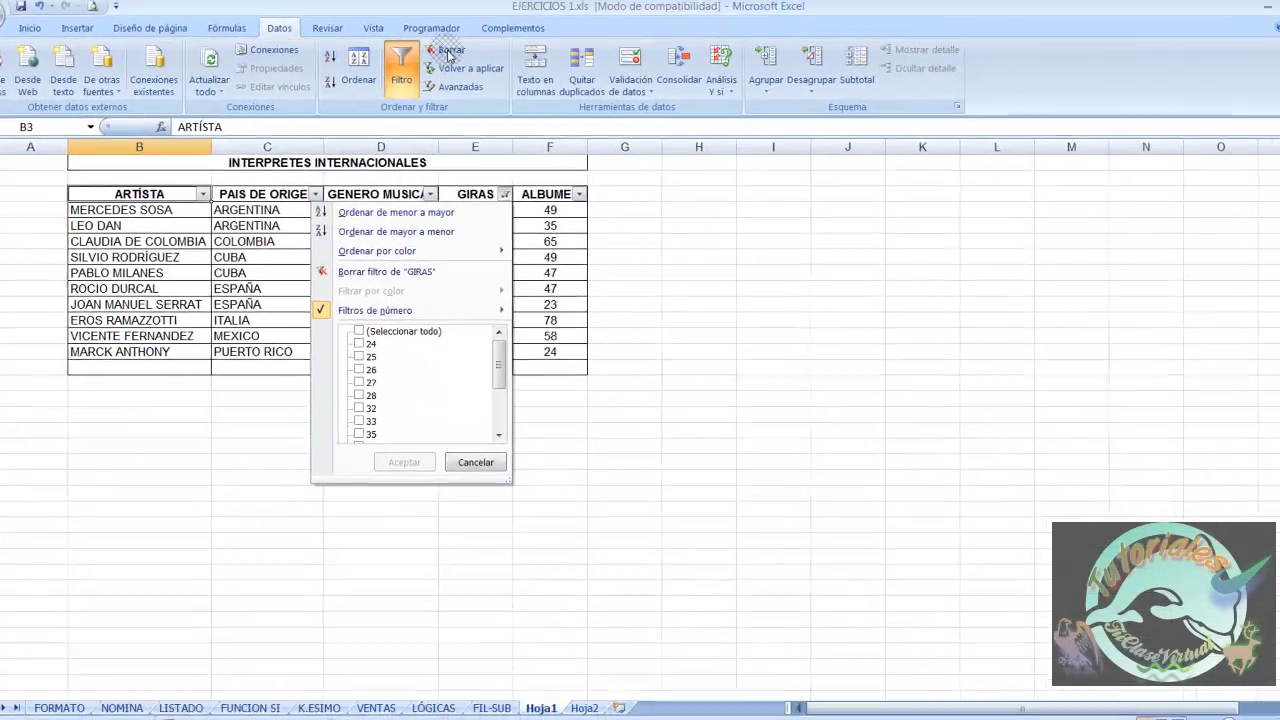
Step: Clear the GIRAS filter so every row shows again
left_click(436, 56)
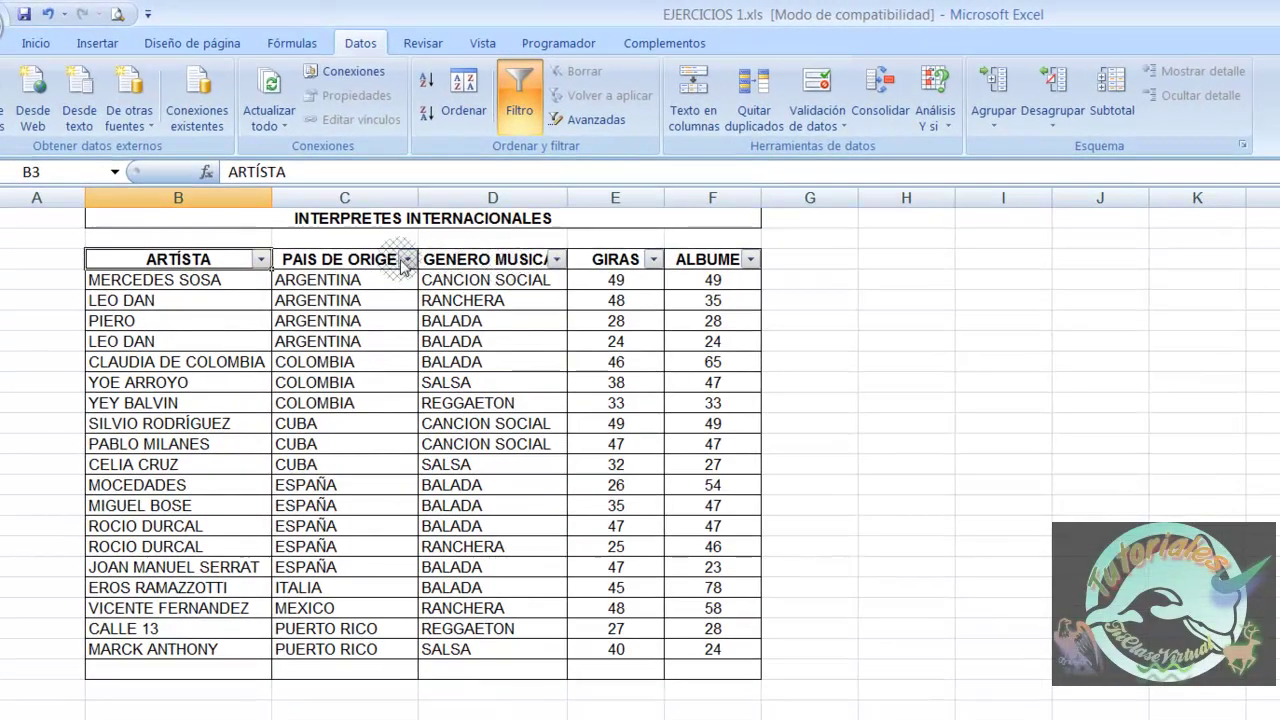
left_click(409, 261)
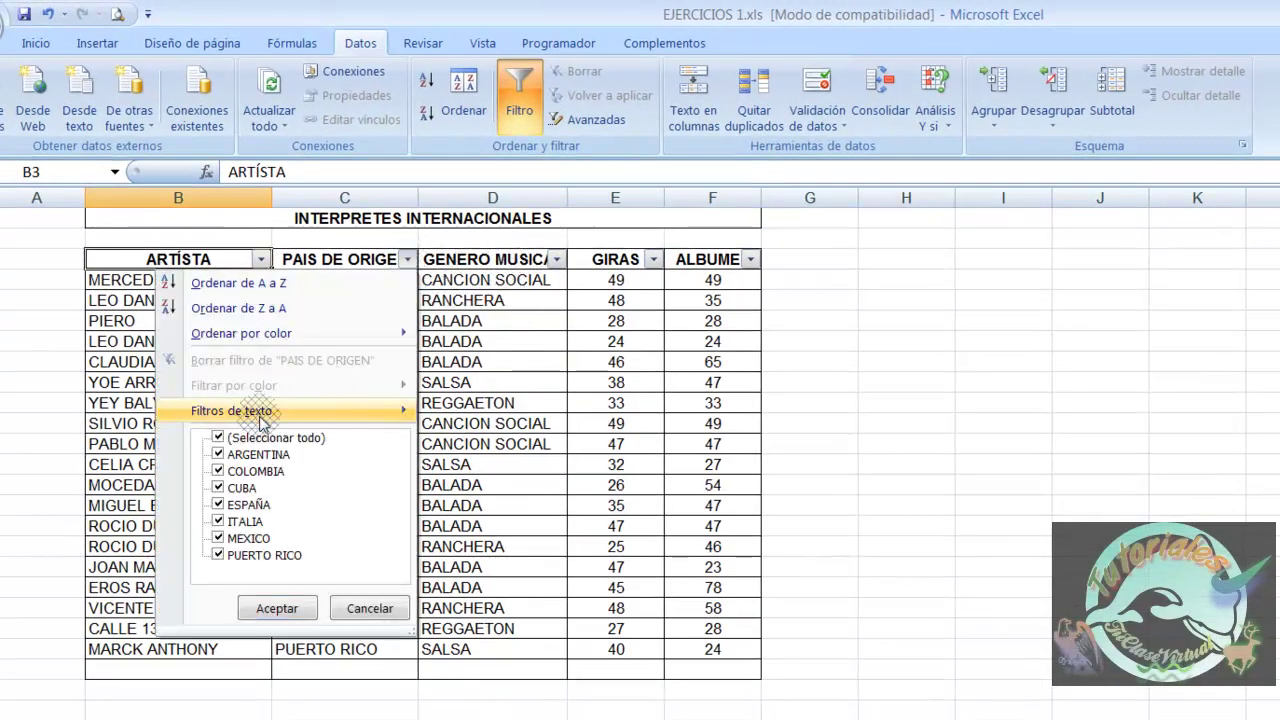
mouse_move(232, 411)
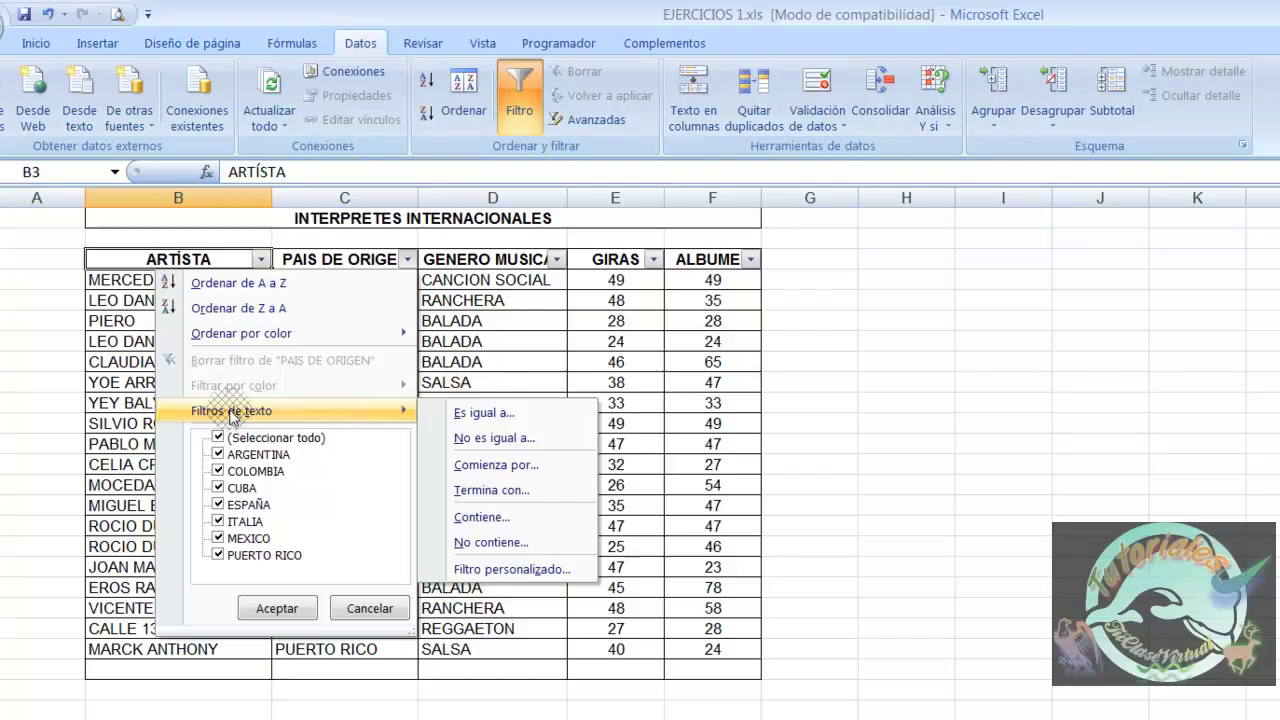
left_click(406, 262)
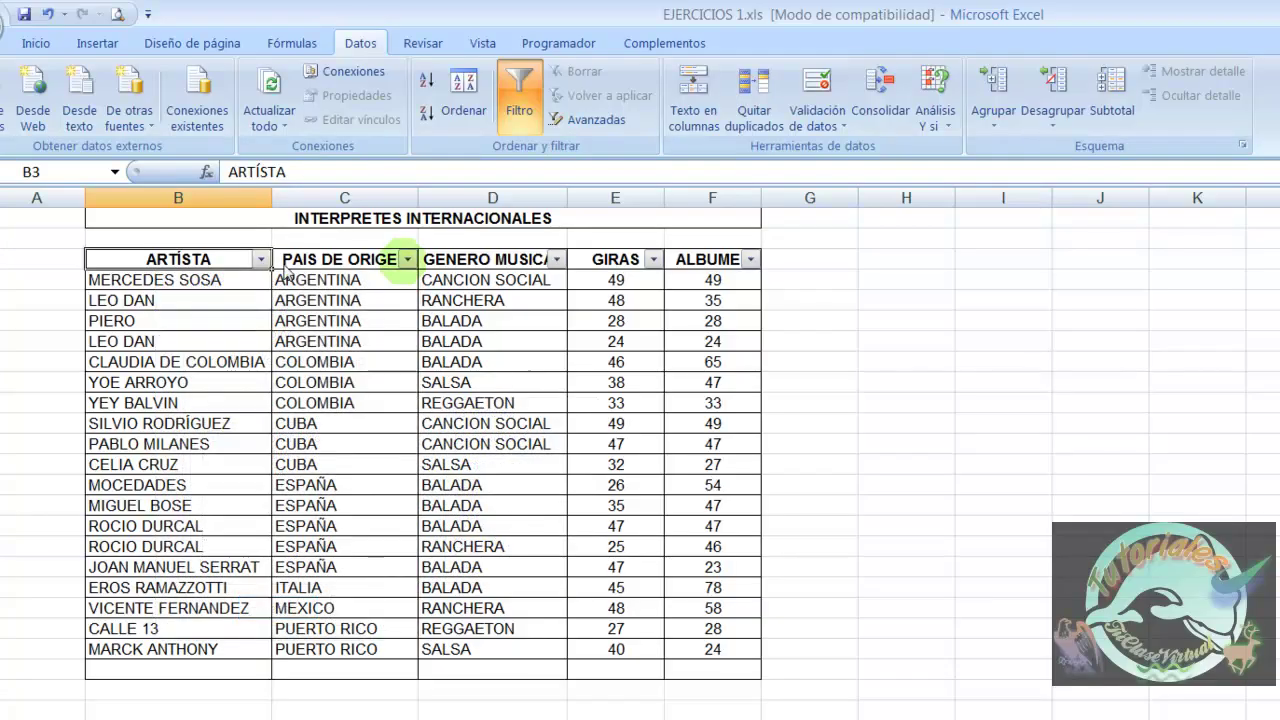
left_click(407, 262)
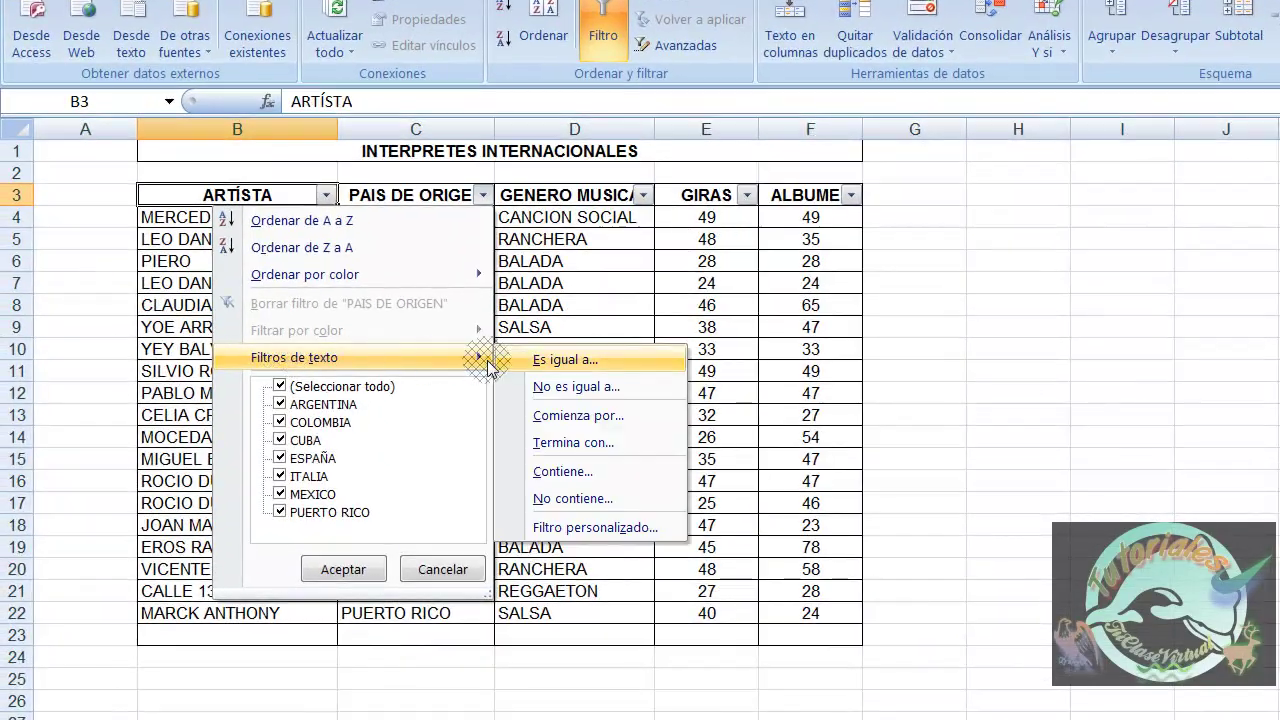
mouse_move(294, 357)
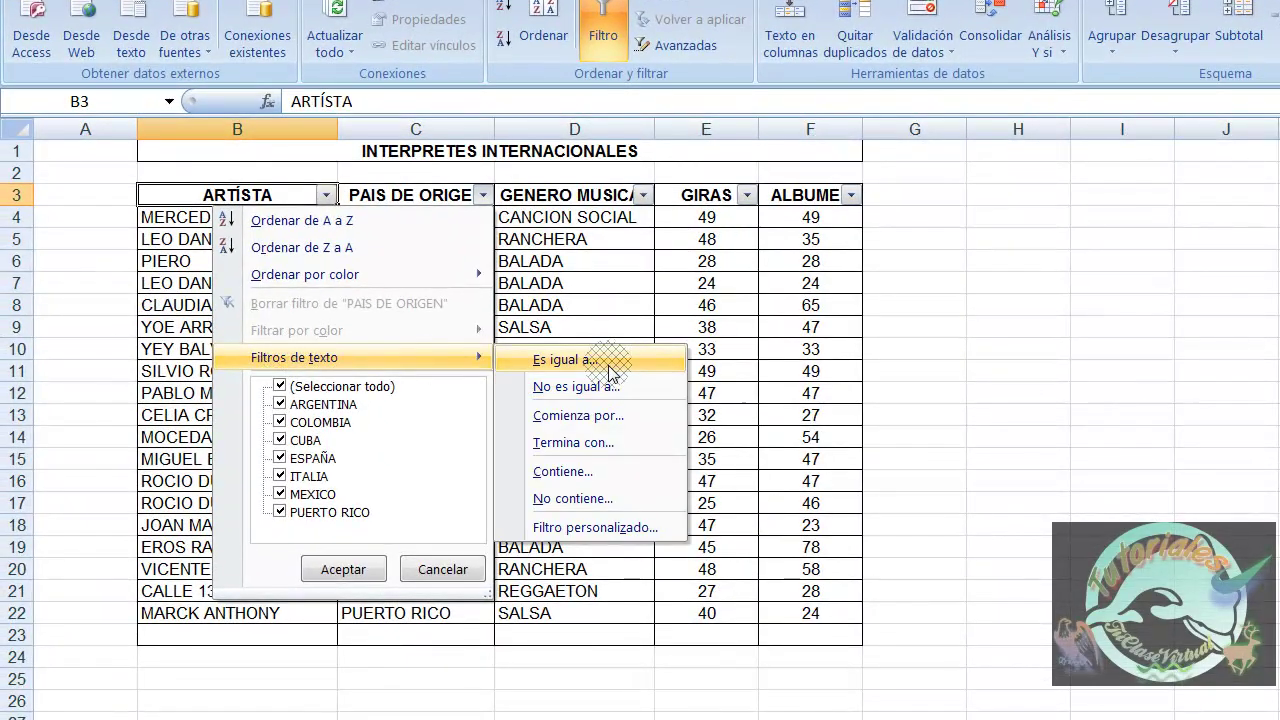
Step: Filter PAIS DE ORIGEN with 'Comienza por' E, leaving the five ESPAÑA rows
left_click(615, 420)
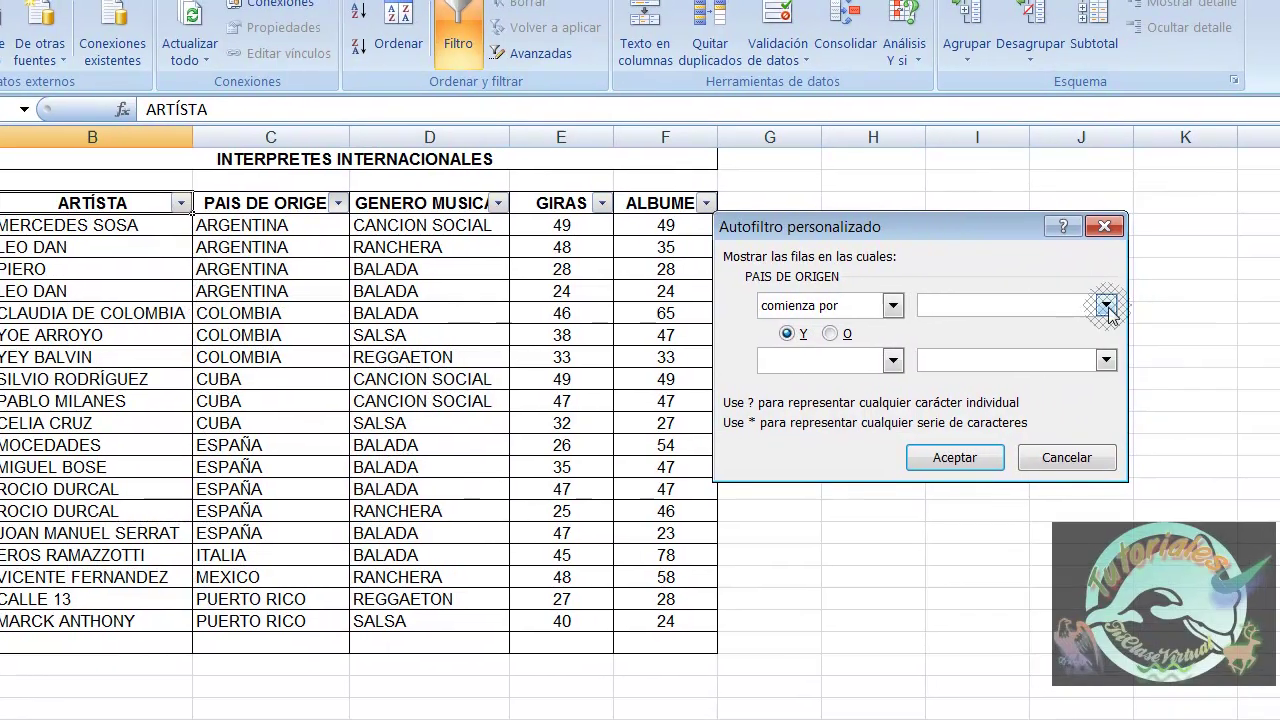
left_click(1106, 306)
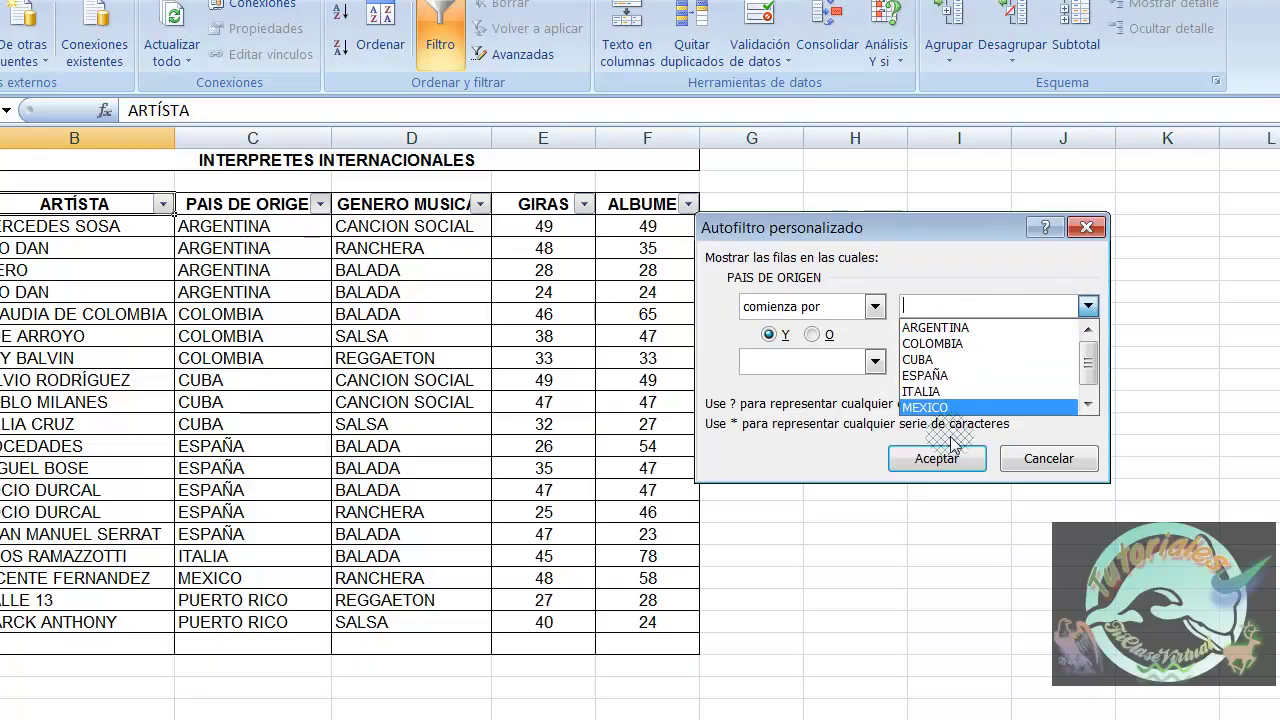
left_click(929, 376)
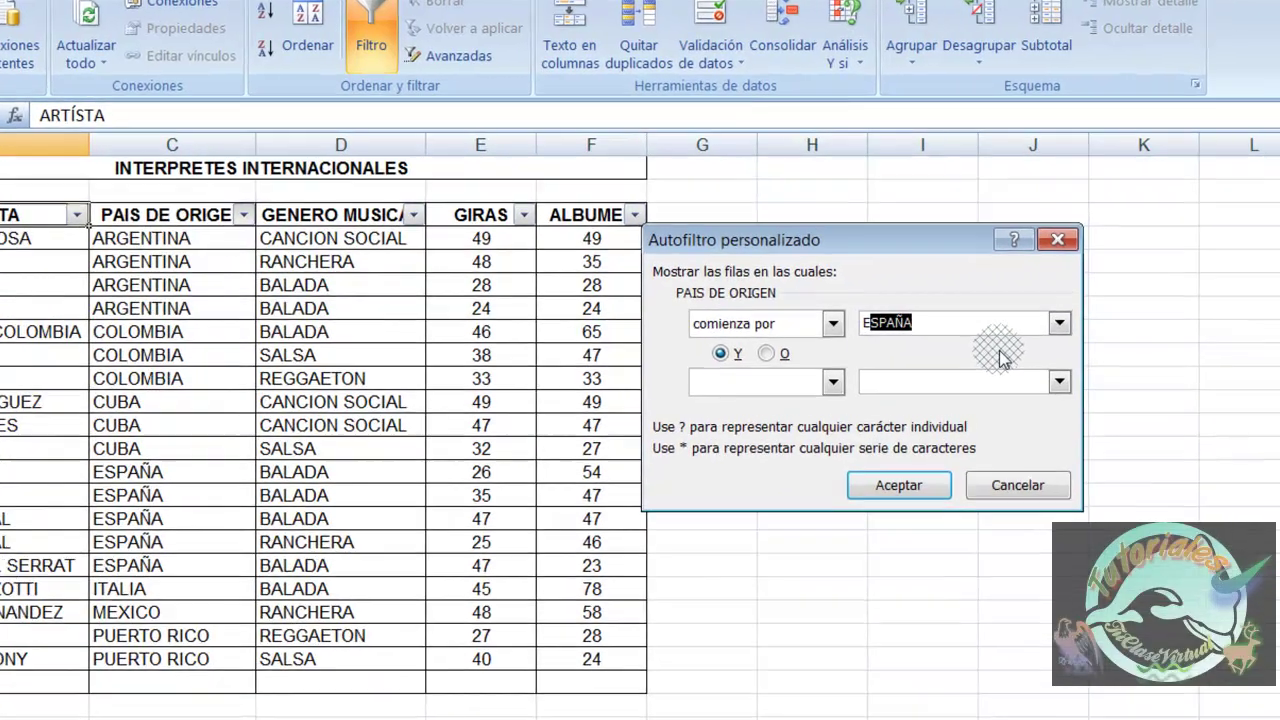
type("E")
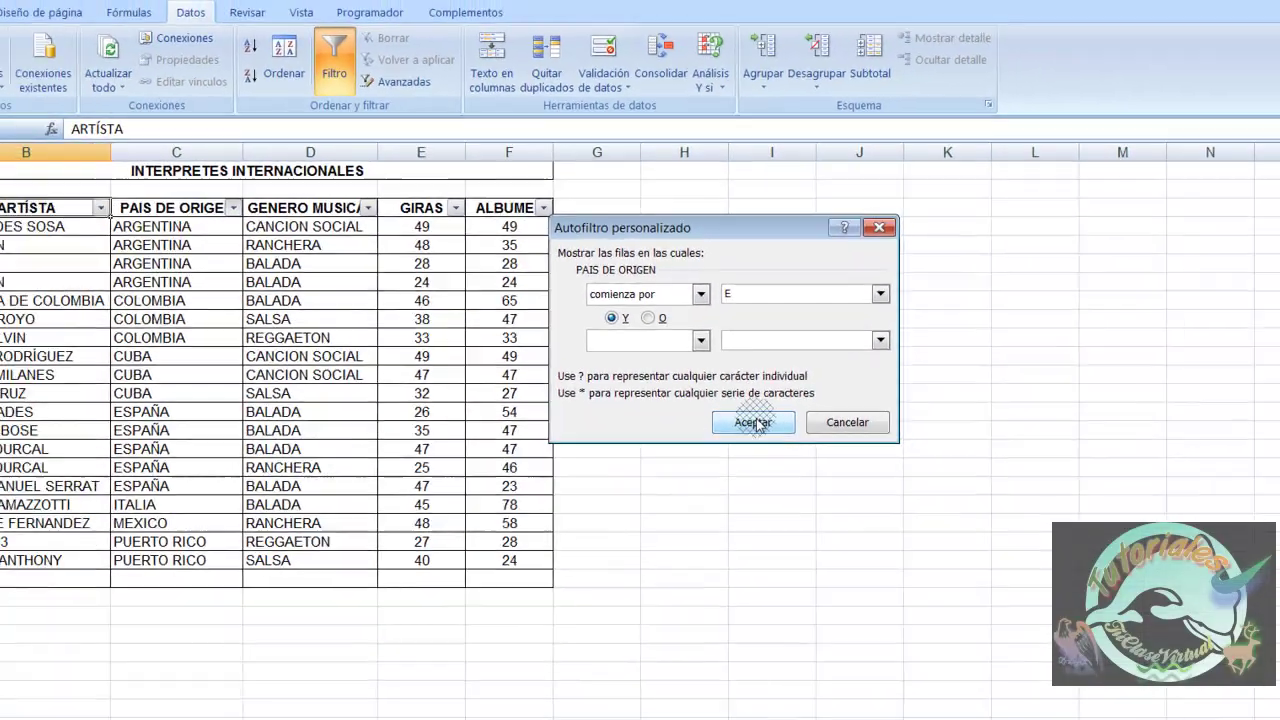
left_click(754, 422)
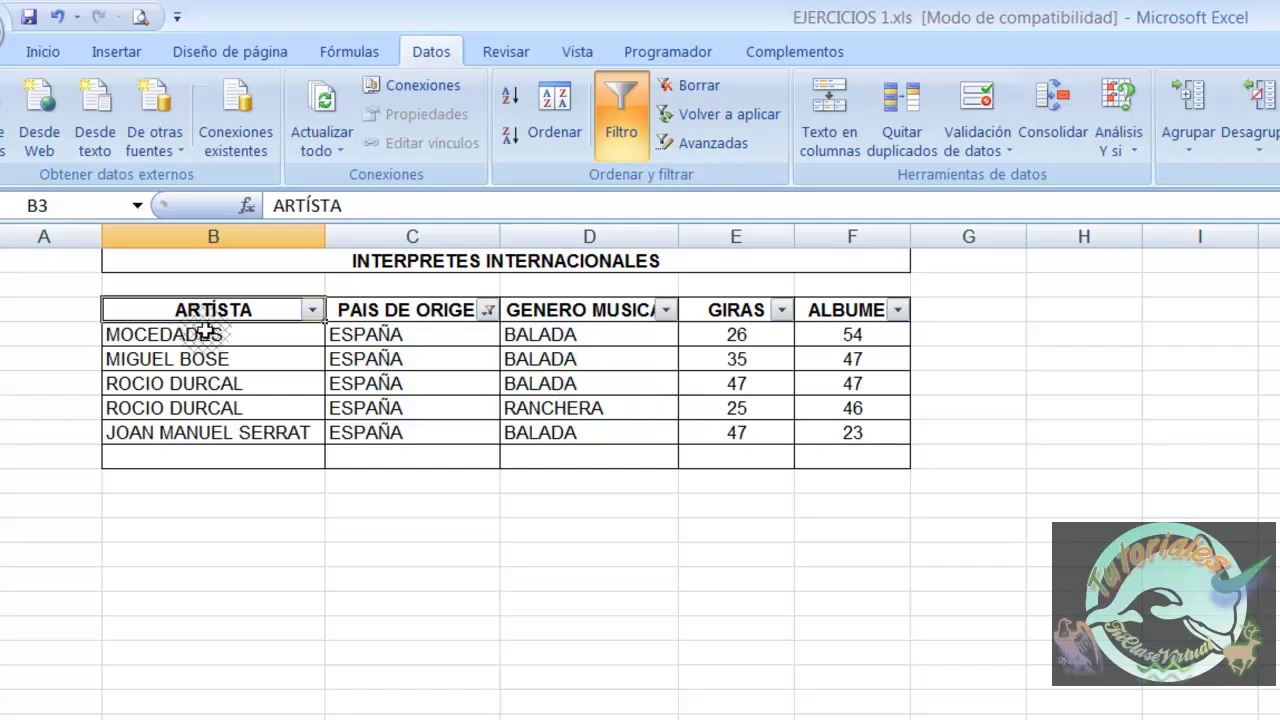
Step: Clear the country filter with Borrar and switch Filtro off
left_click(690, 88)
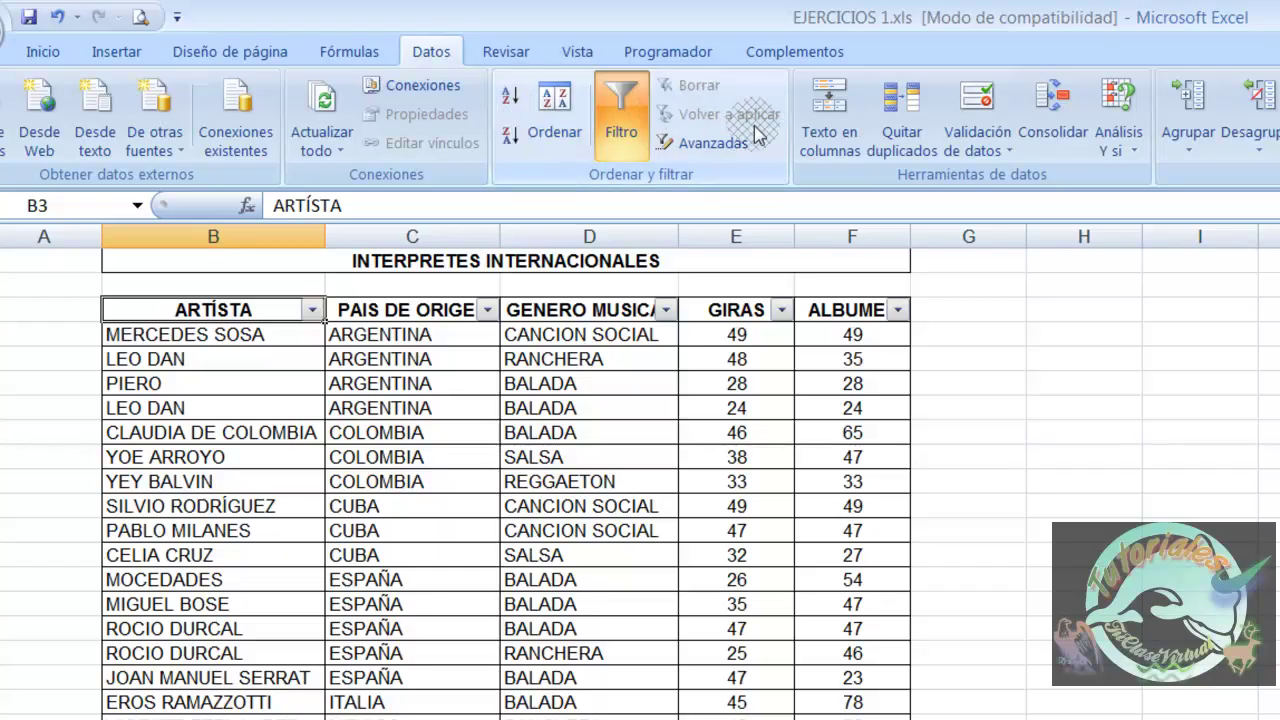
left_click(622, 112)
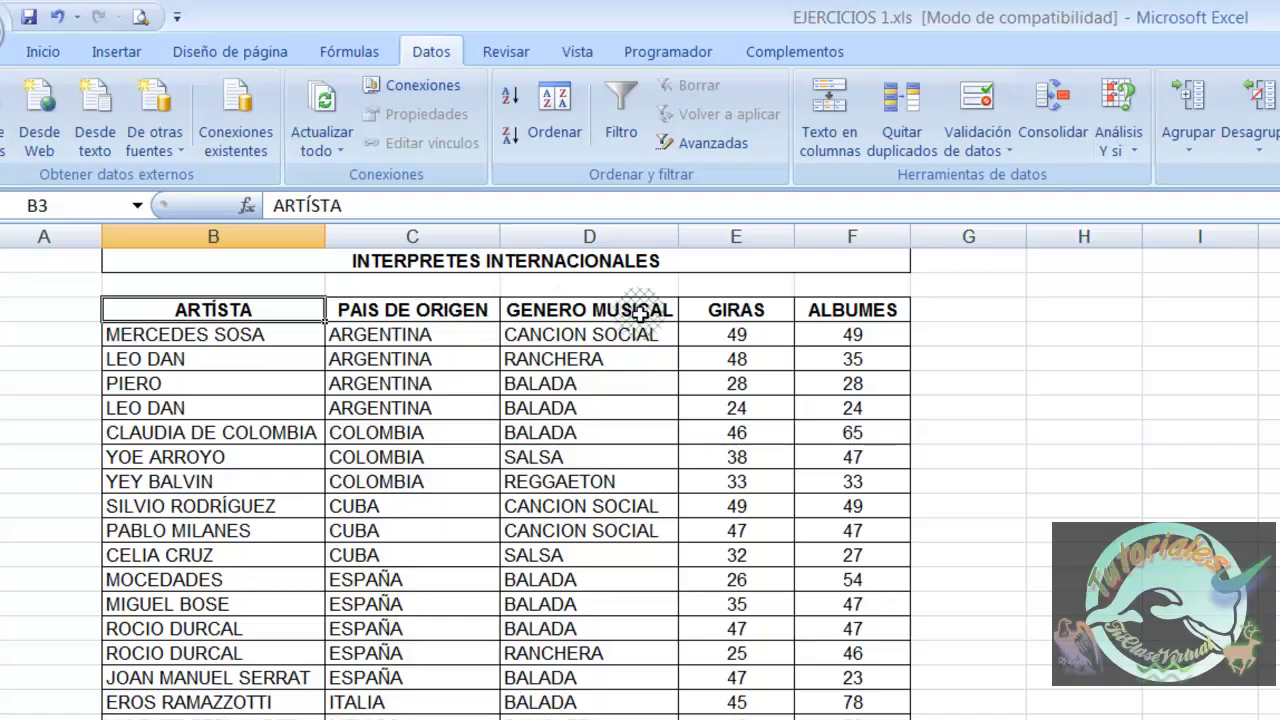